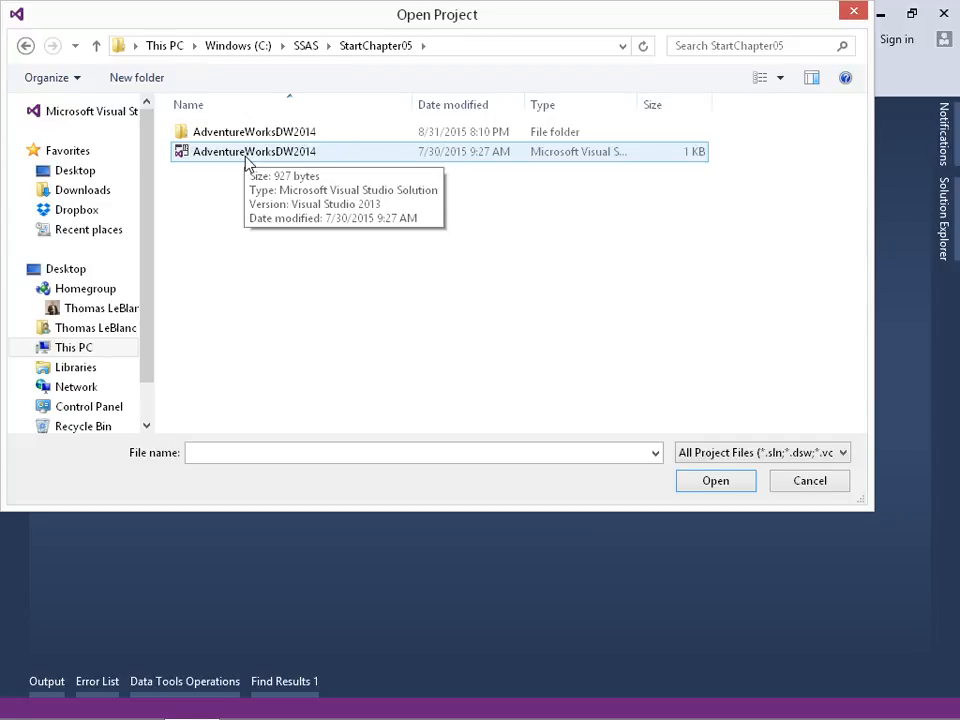
- Open the AdventureWorksDW2014 solution from StartChapter05 and display the aggregations of the Adventure Works DW2014 cube
{"action": "double_click", "coordinate": [246, 158]}
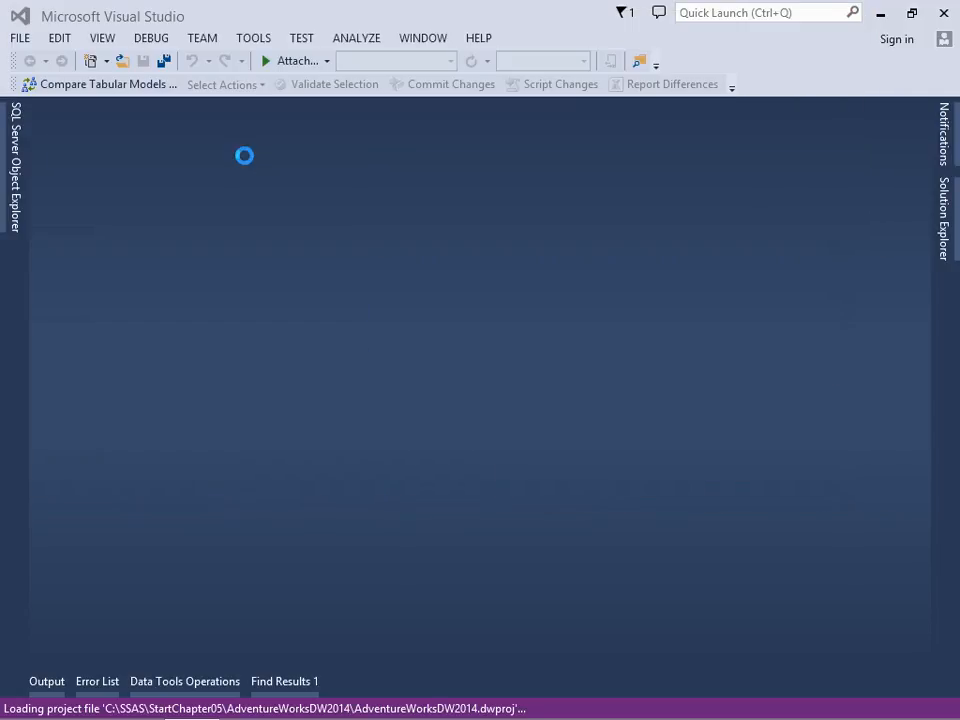
{"action": "left_click", "coordinate": [942, 235]}
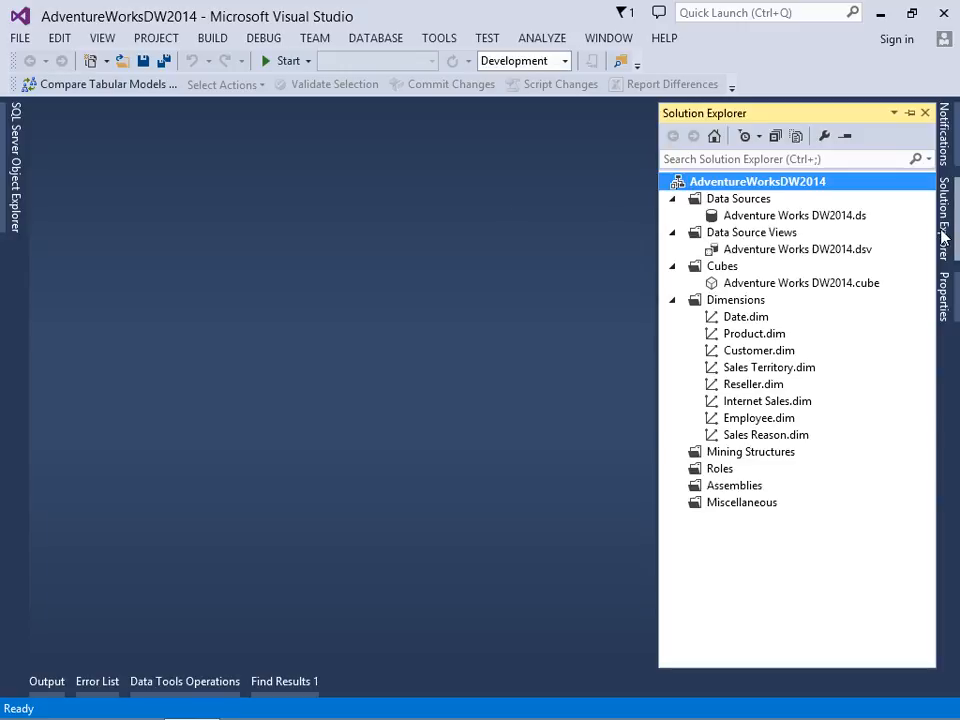
{"action": "double_click", "coordinate": [797, 288]}
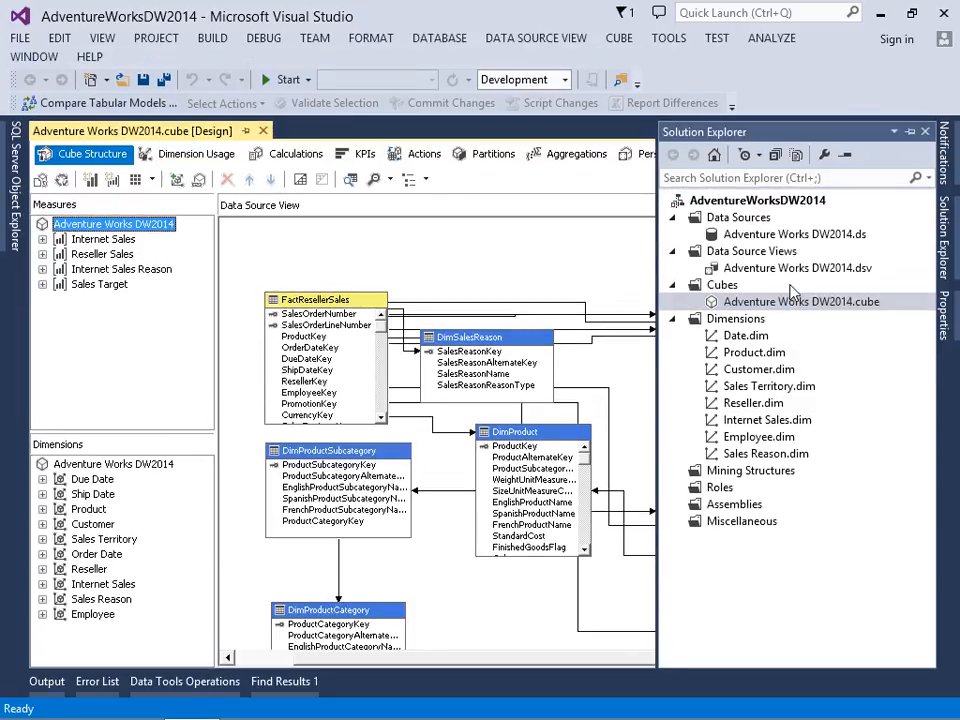
{"action": "left_click", "coordinate": [483, 257]}
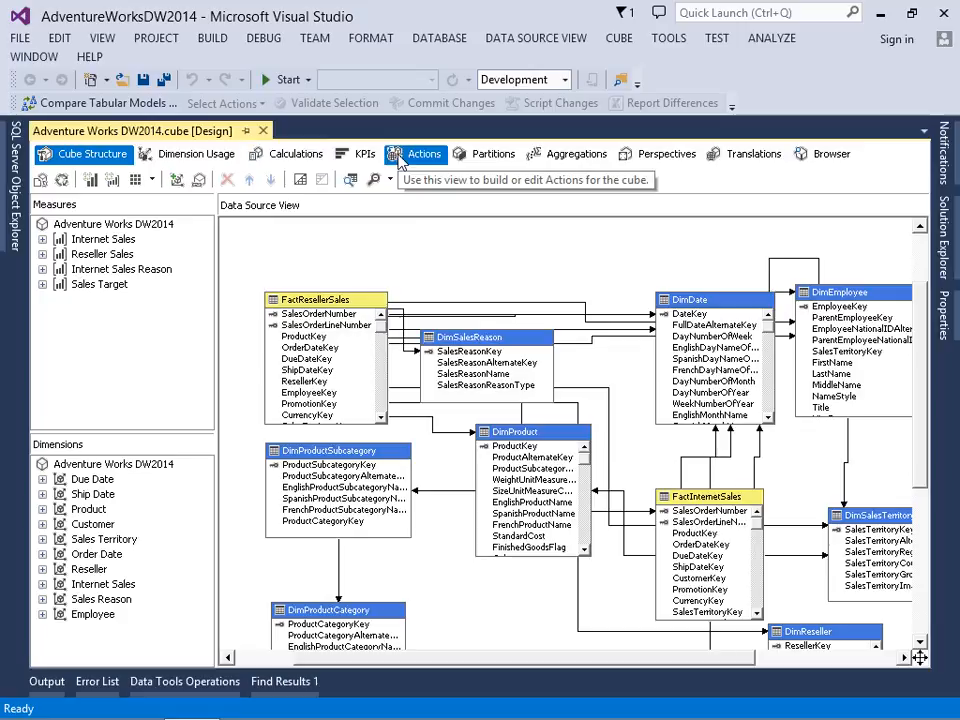
{"action": "left_click", "coordinate": [561, 157]}
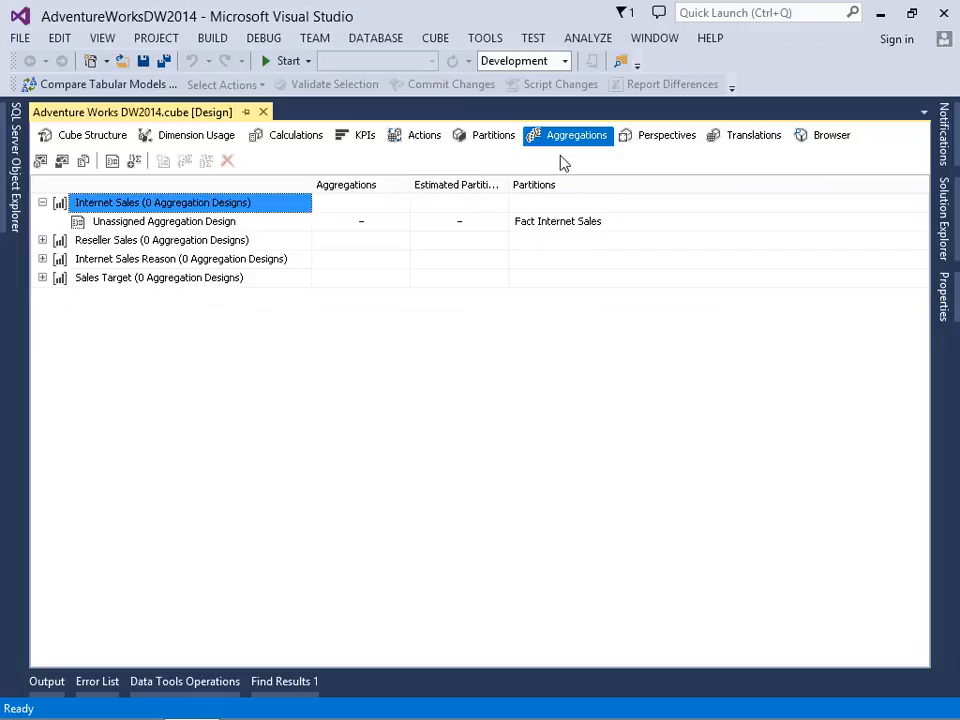
- Start the Aggregation Design Wizard for the Internet Sales unassigned aggregation design and go to the aggregation usage review
{"action": "left_click", "coordinate": [128, 228]}
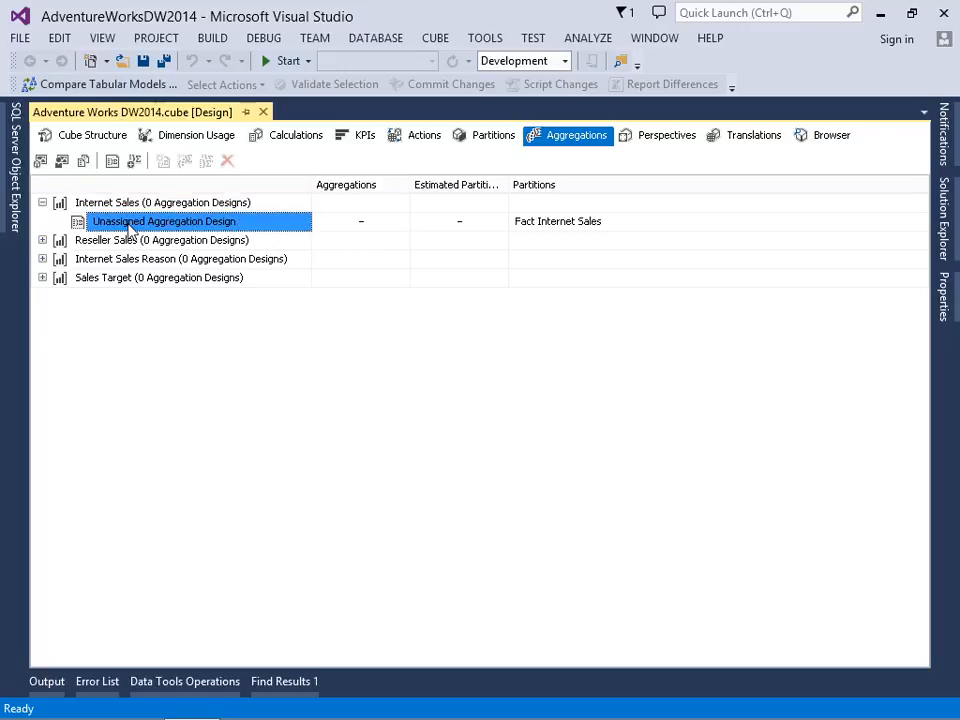
{"action": "right_click", "coordinate": [128, 228]}
{"action": "left_click", "coordinate": [172, 236]}
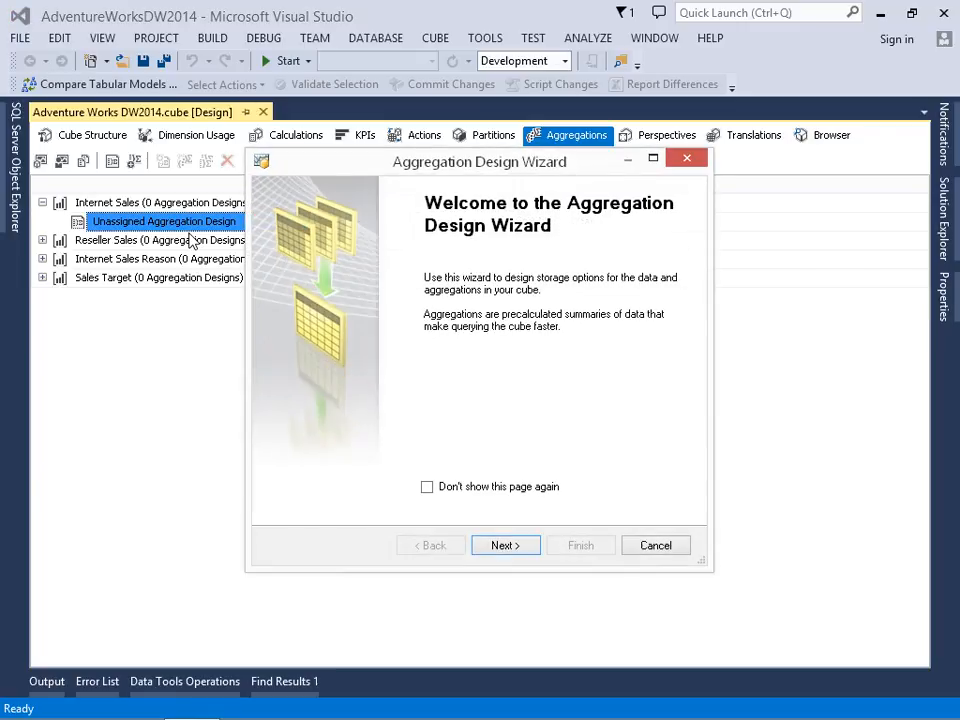
{"action": "left_click", "coordinate": [503, 546]}
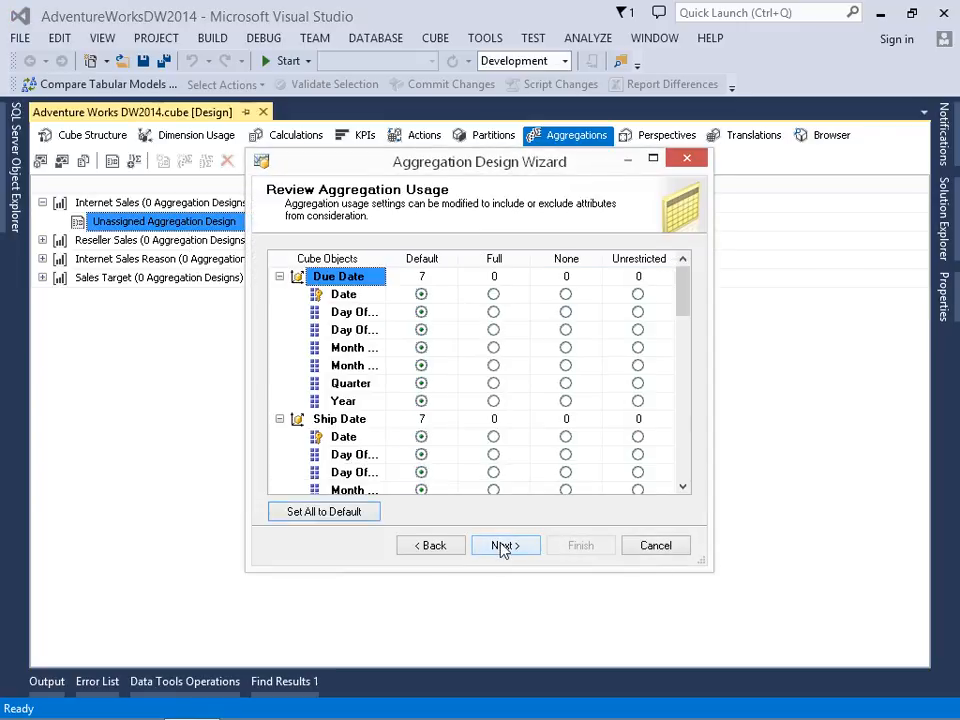
- Collapse the dimensions in the aggregation usage review, from Due Date to Internet Sales, to check their usage settings
{"action": "left_click", "coordinate": [280, 277]}
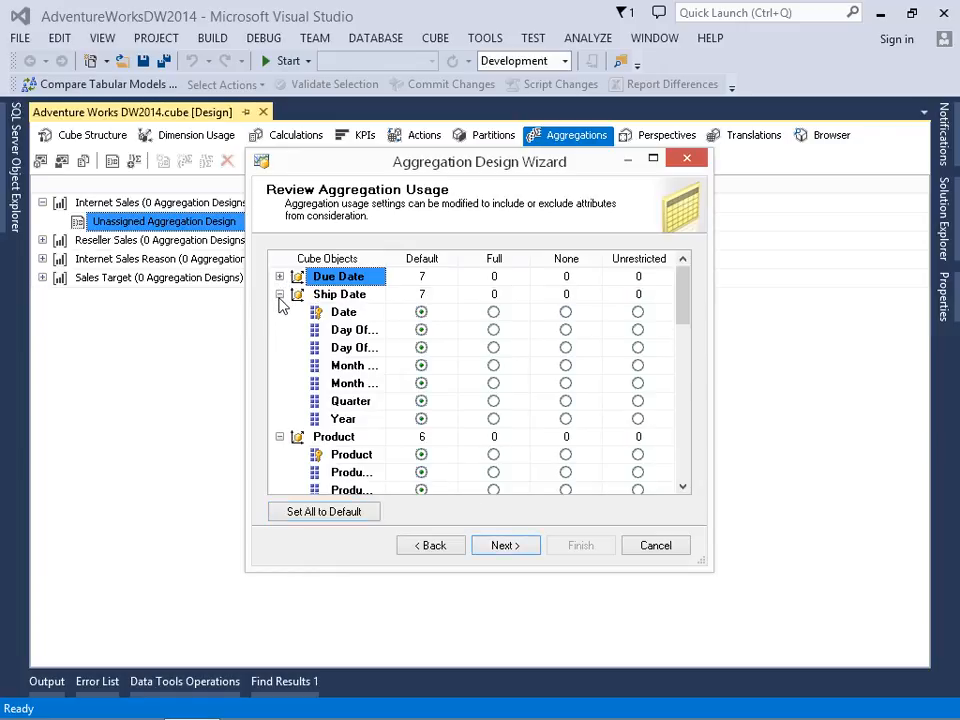
{"action": "left_click", "coordinate": [280, 295]}
{"action": "left_click", "coordinate": [280, 312]}
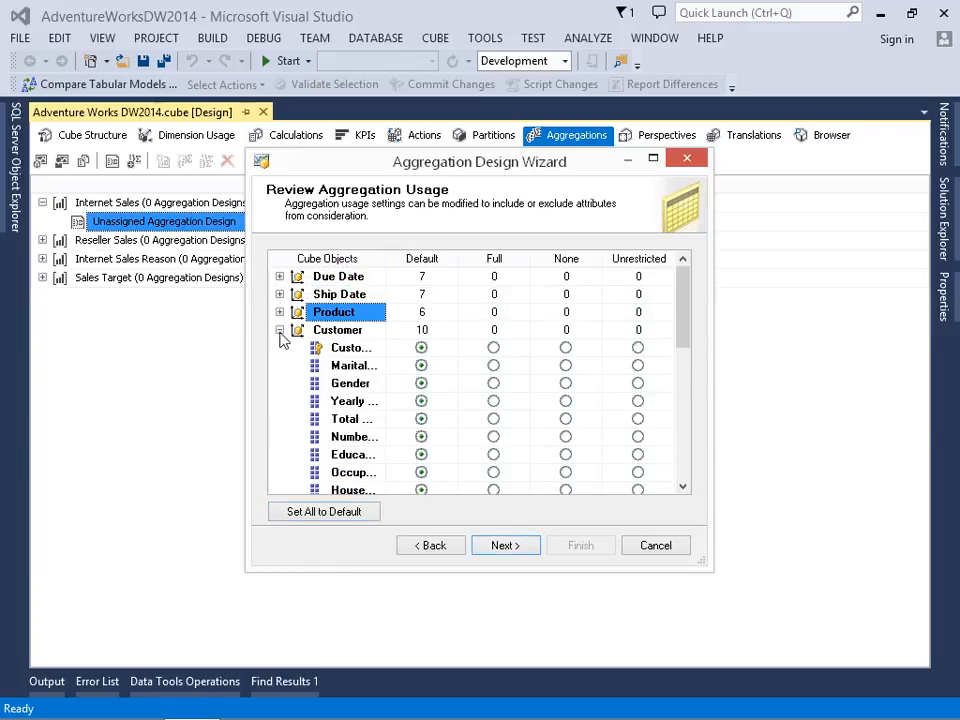
{"action": "left_click", "coordinate": [280, 330]}
{"action": "left_click", "coordinate": [280, 348]}
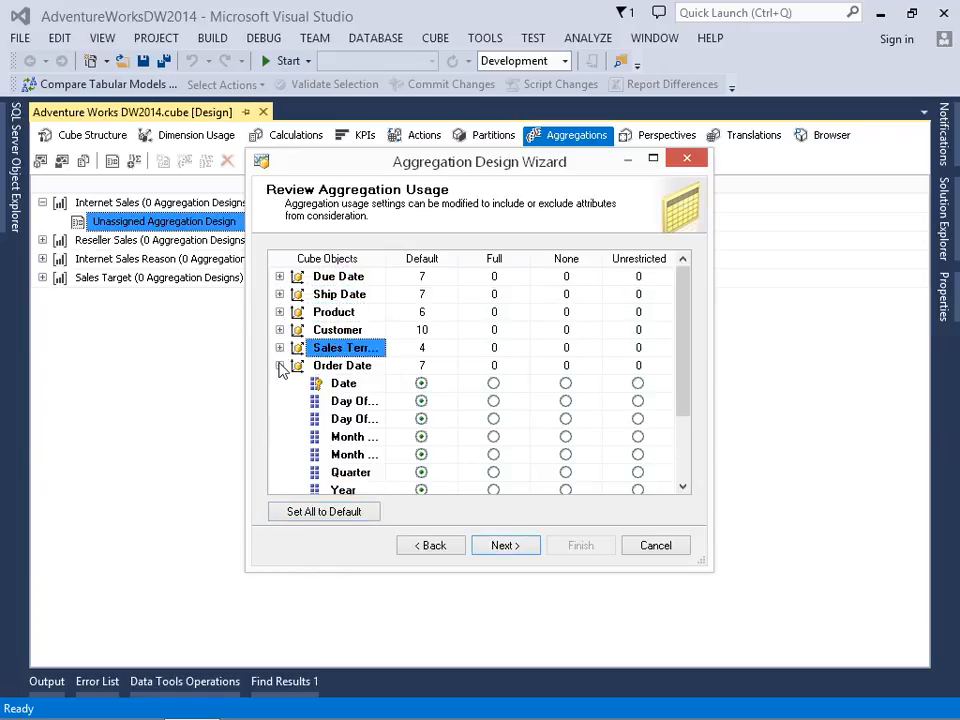
{"action": "left_click", "coordinate": [280, 366]}
{"action": "left_click", "coordinate": [280, 384]}
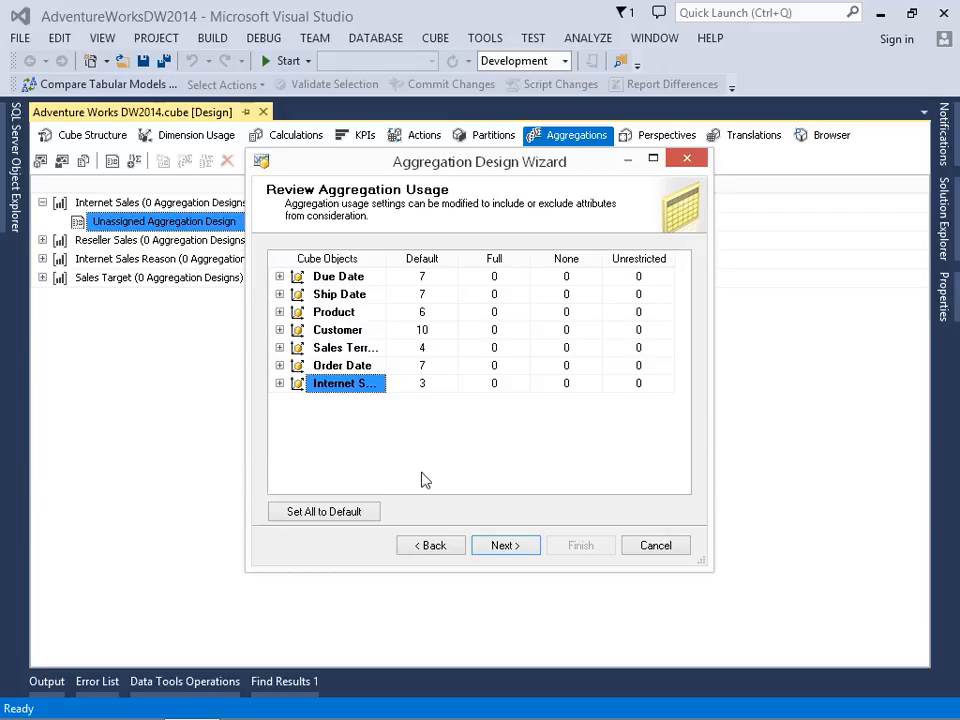
- Accept the default aggregation usage and have the wizard count the Internet Sales objects
{"action": "left_click", "coordinate": [507, 553]}
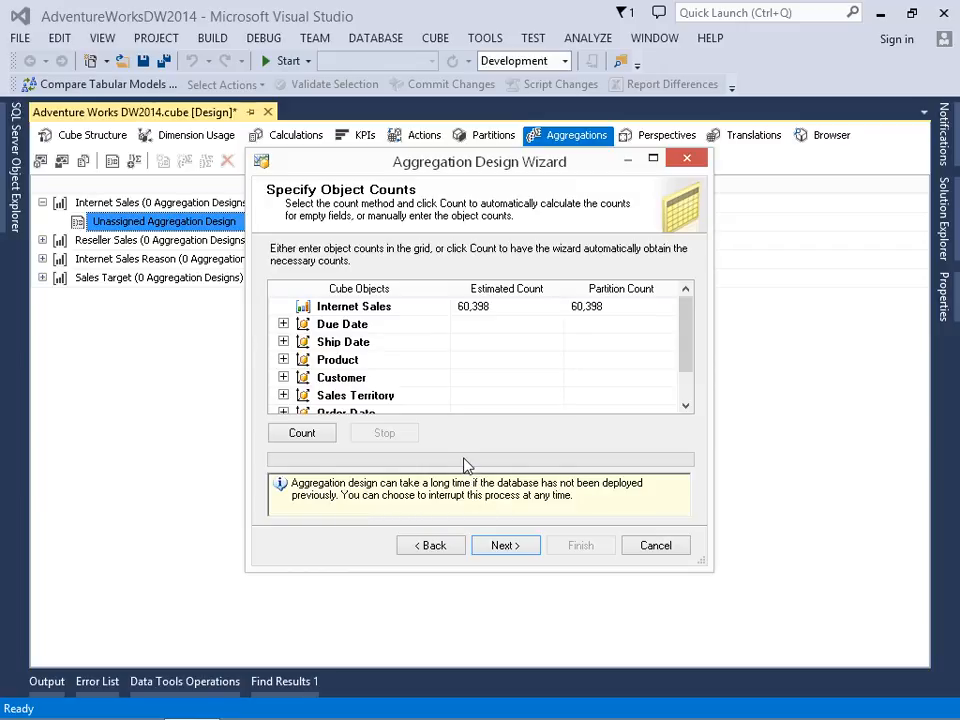
{"action": "left_click", "coordinate": [311, 436]}
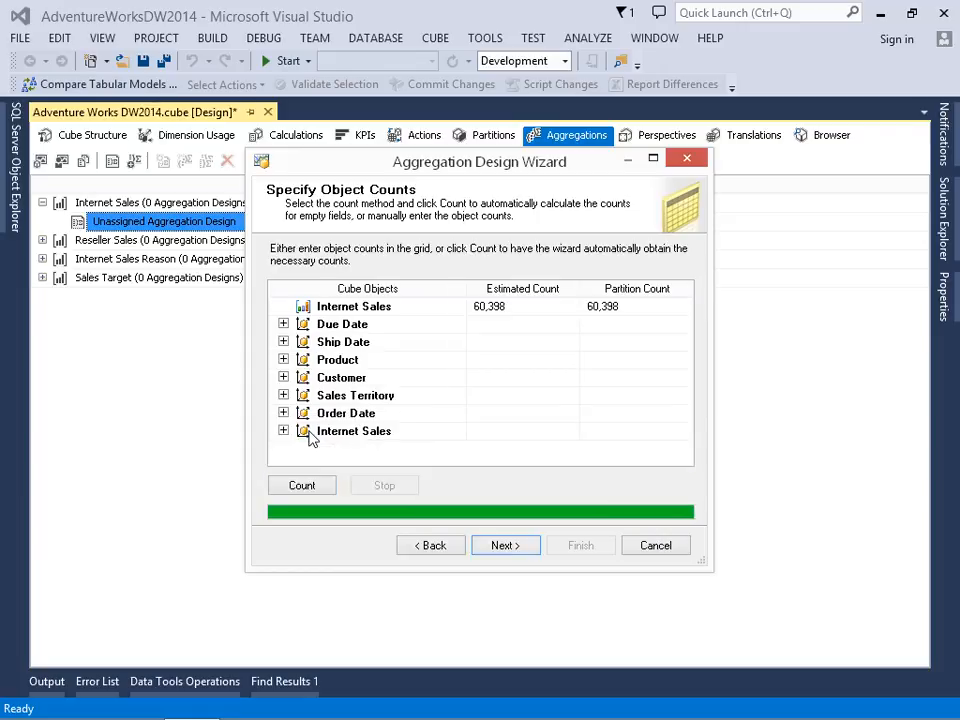
{"action": "left_click", "coordinate": [505, 545]}
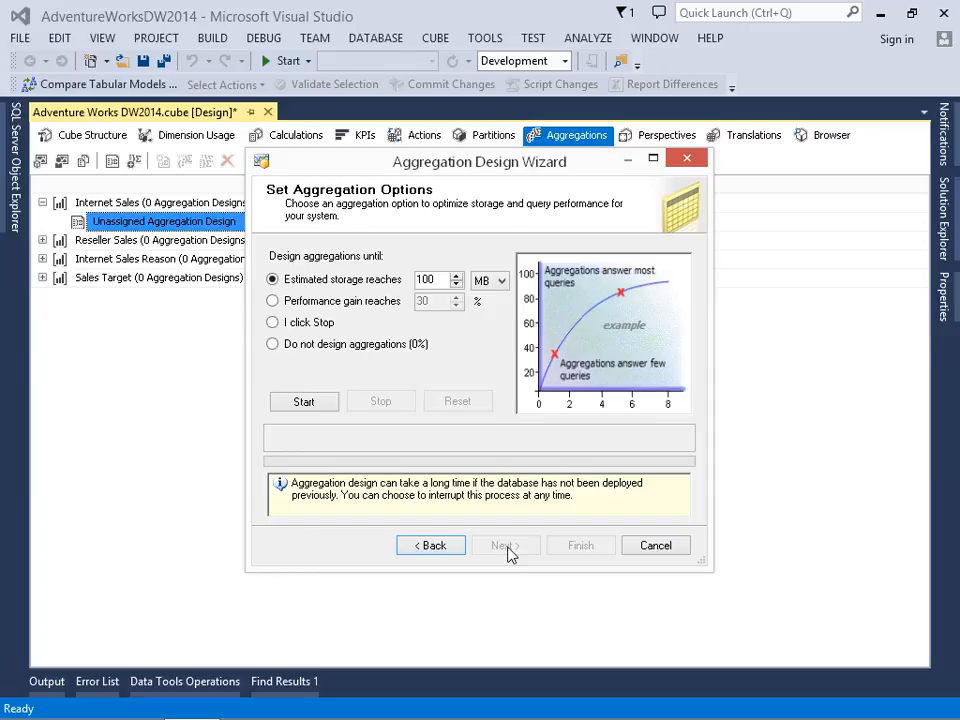
- Design the Internet Sales aggregations until performance gain reaches 50%, and examine the resulting aggregation count, optimization level and size
{"action": "left_click", "coordinate": [305, 305]}
{"action": "double_click", "coordinate": [424, 302]}
{"action": "type", "text": "5"}
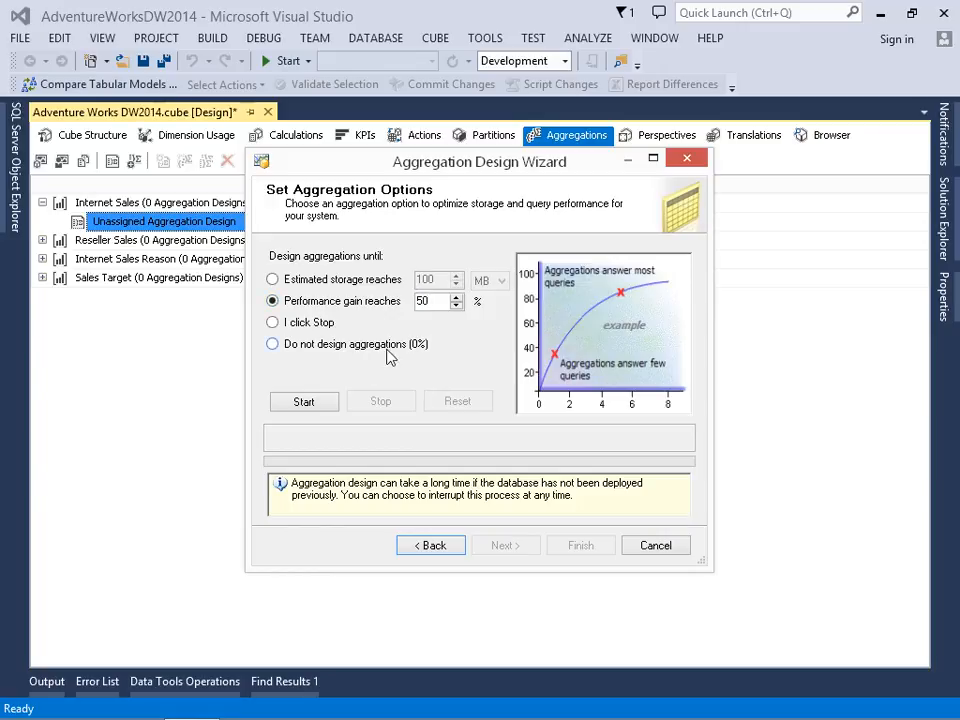
{"action": "left_click", "coordinate": [305, 402]}
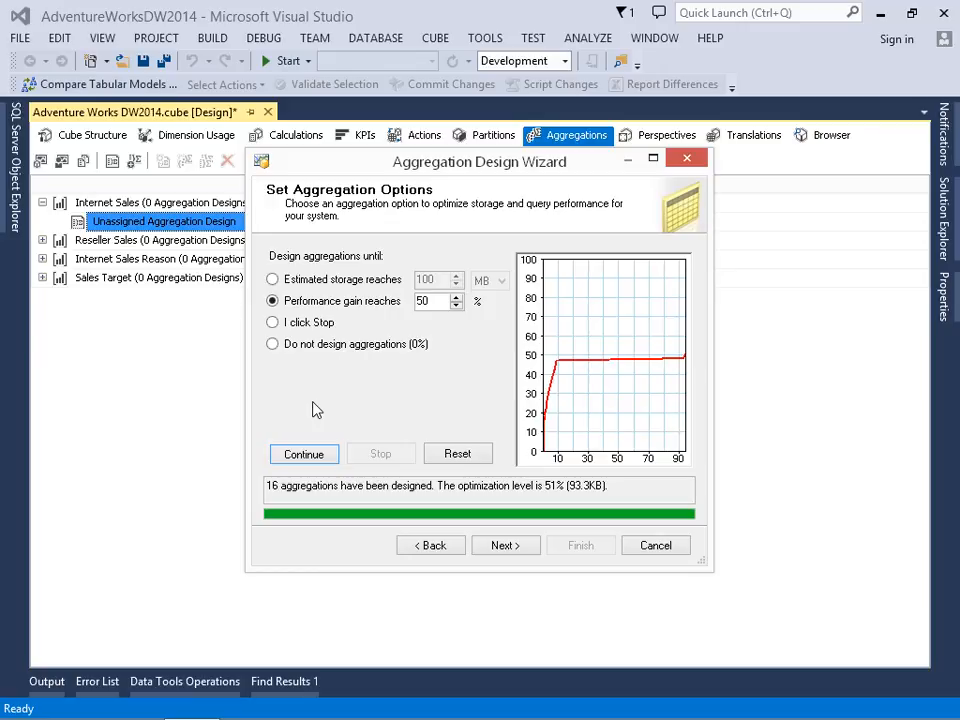
{"action": "left_click_drag", "start_coordinate": [267, 488], "coordinate": [438, 487]}
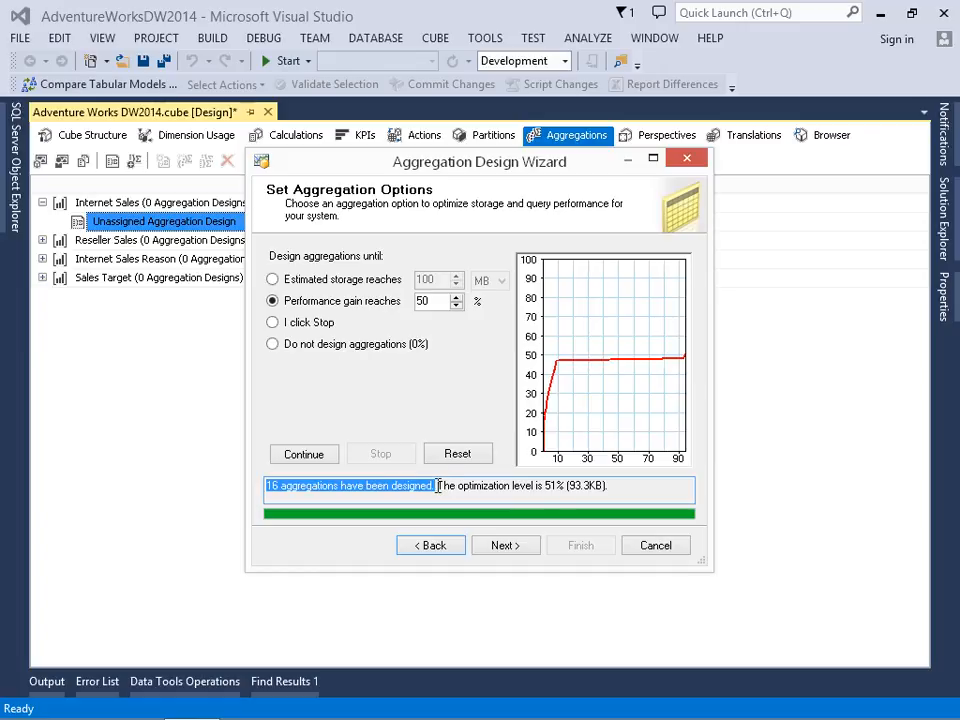
{"action": "left_click", "coordinate": [552, 488]}
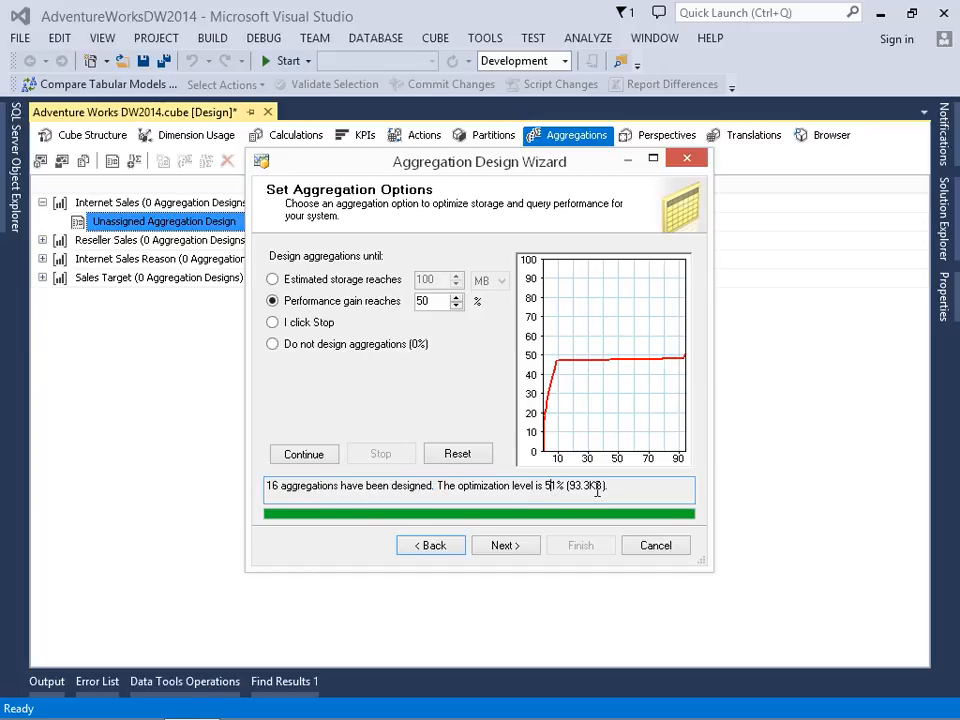
{"action": "left_click_drag", "start_coordinate": [604, 487], "coordinate": [571, 502]}
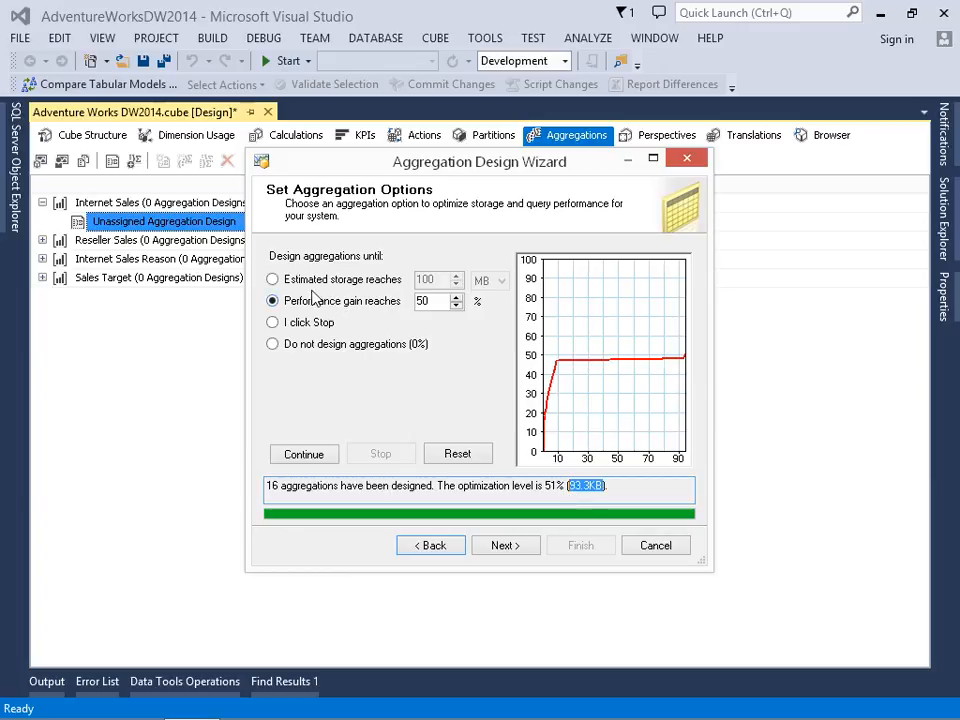
- Continue designing the Internet Sales aggregations until estimated storage reaches 10 MB
{"action": "left_click", "coordinate": [291, 281]}
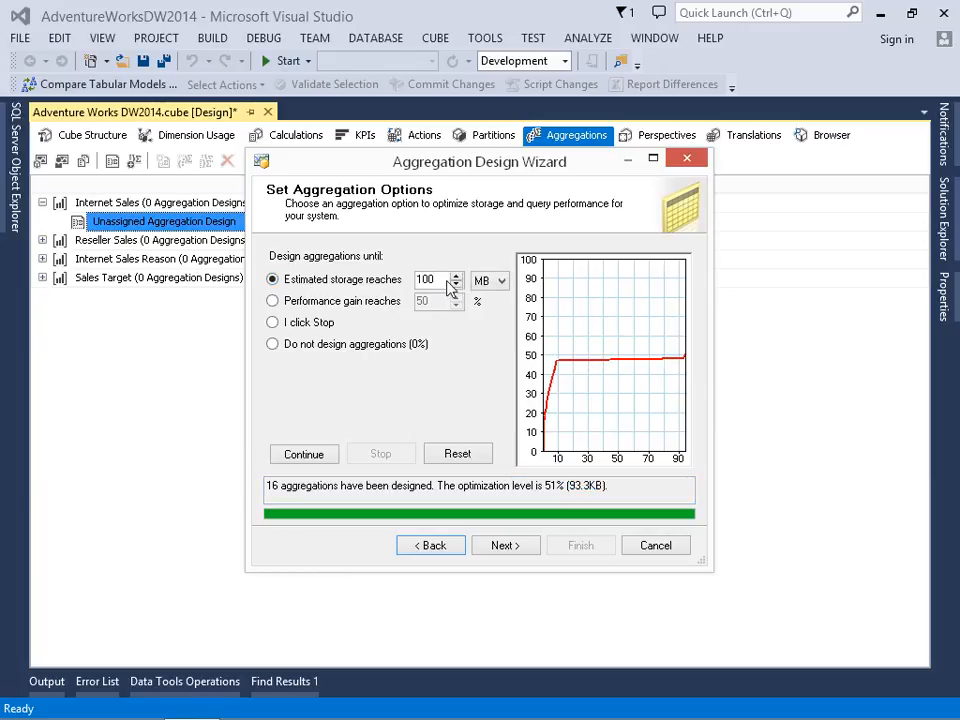
{"action": "left_click_drag", "start_coordinate": [439, 279], "coordinate": [393, 285]}
{"action": "type", "text": "10"}
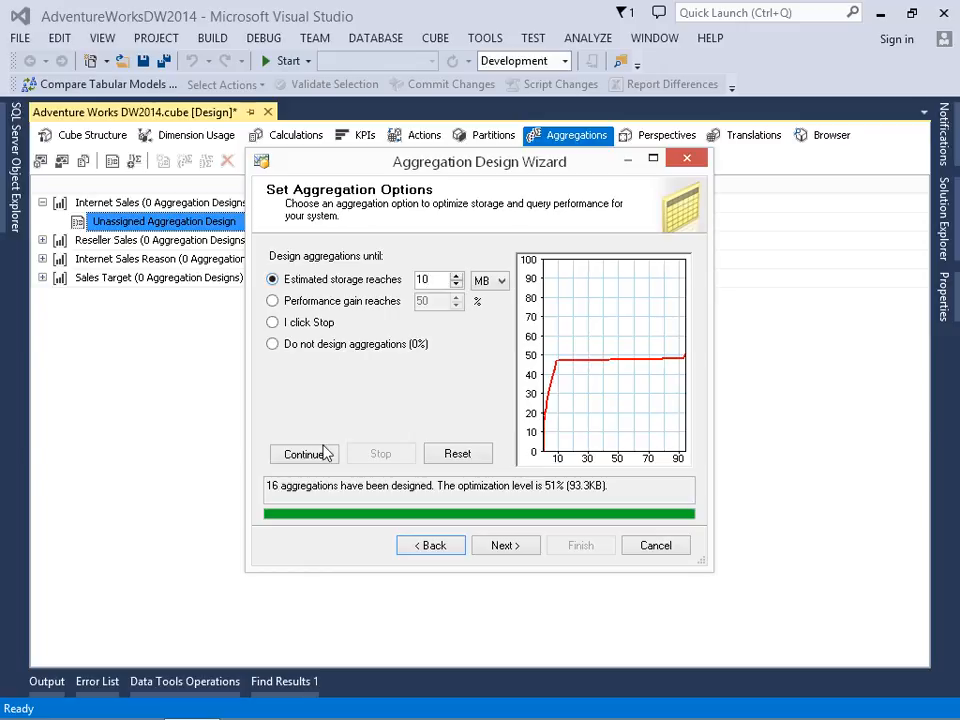
{"action": "left_click", "coordinate": [287, 453]}
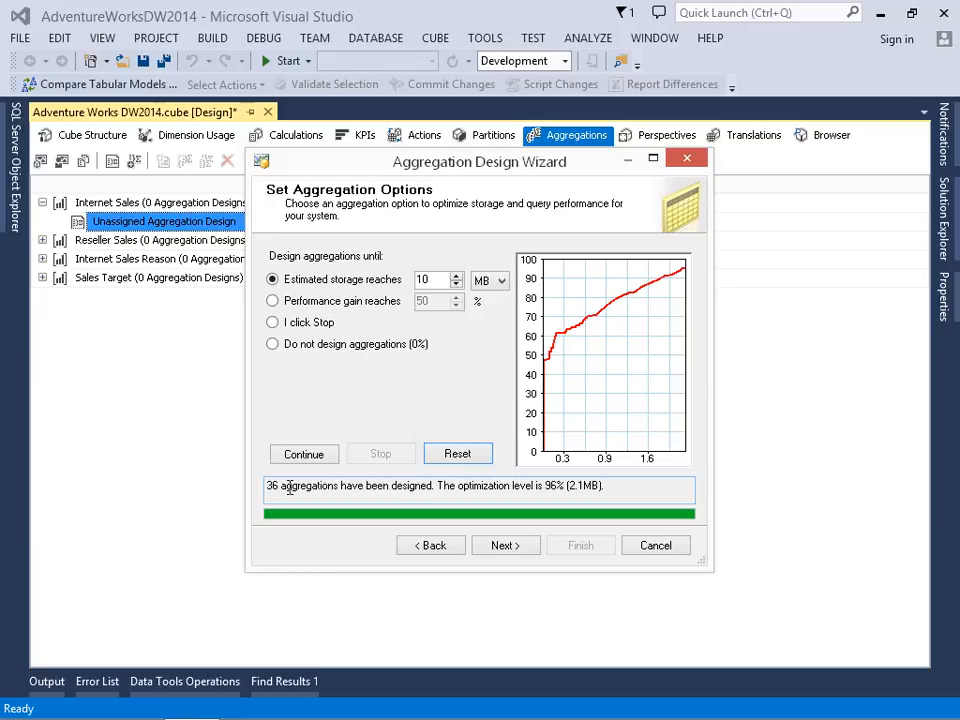
- Name the aggregation design Internet Sales and save it without processing
{"action": "left_click", "coordinate": [501, 548]}
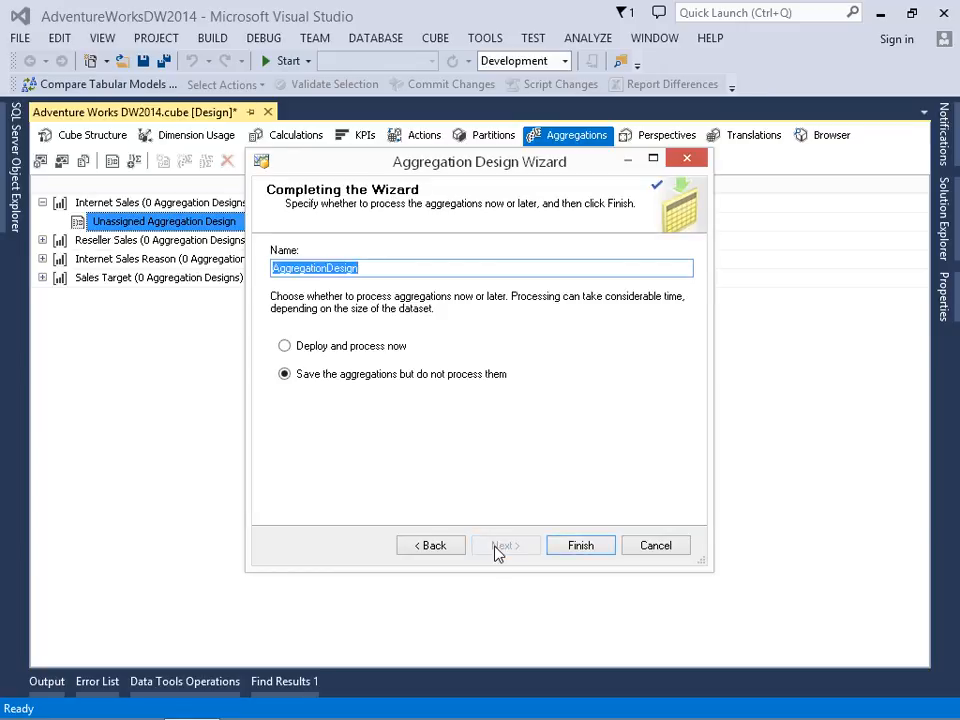
{"action": "type", "text": "Internet Sales"}
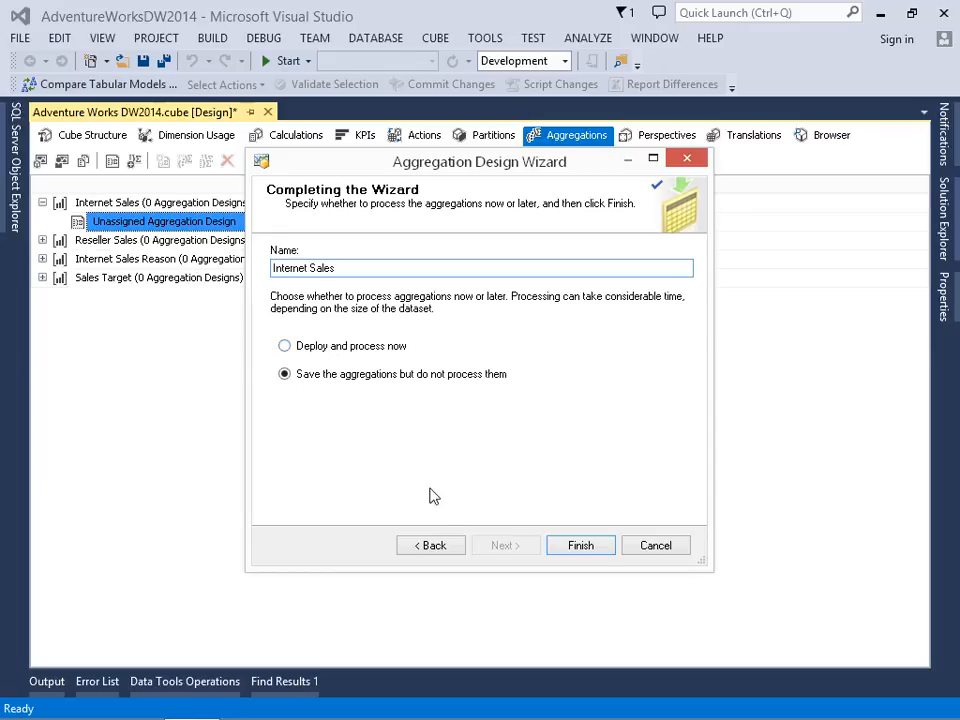
{"action": "left_click", "coordinate": [567, 545]}
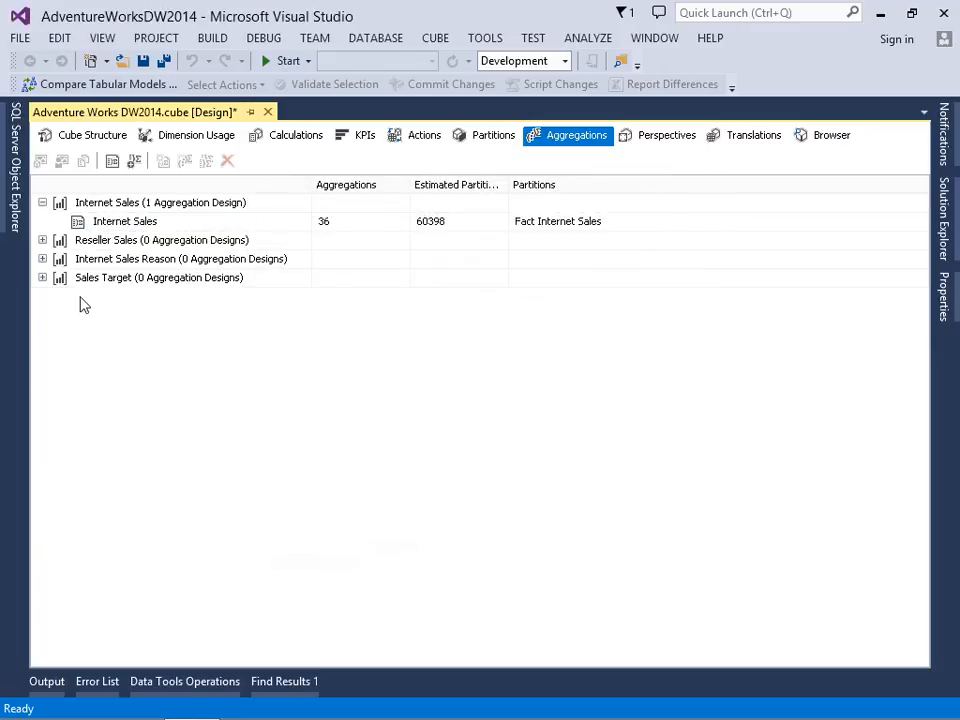
- Start an aggregation design for the Reseller Sales measure group with default usage and count its objects
{"action": "left_click", "coordinate": [43, 241]}
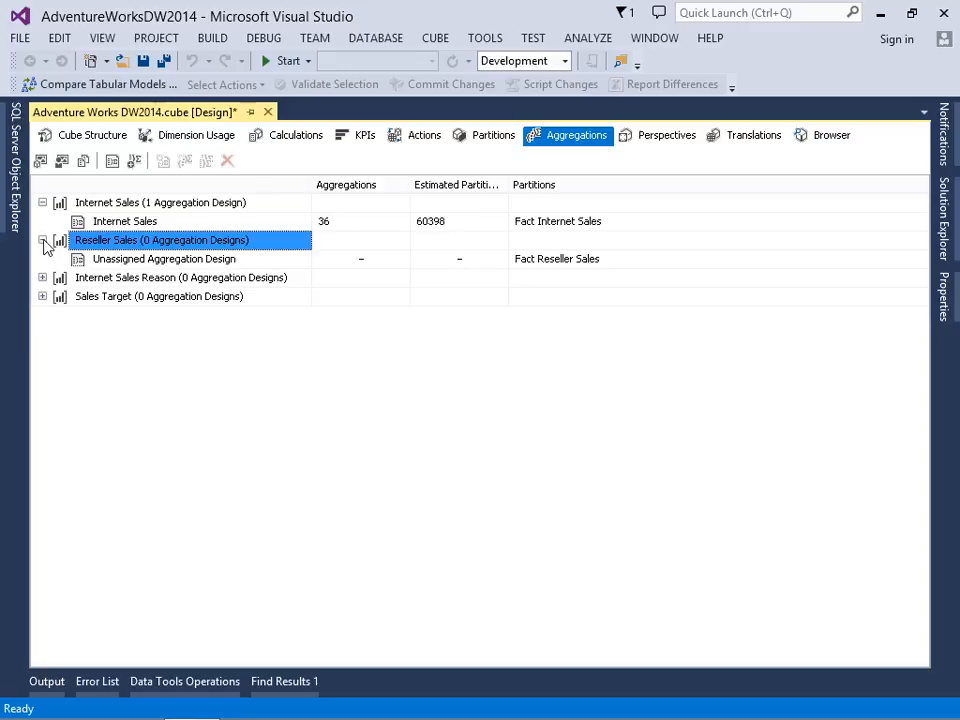
{"action": "right_click", "coordinate": [129, 260]}
{"action": "left_click", "coordinate": [165, 272]}
{"action": "left_click", "coordinate": [505, 545]}
{"action": "left_click", "coordinate": [505, 545]}
{"action": "left_click", "coordinate": [298, 434]}
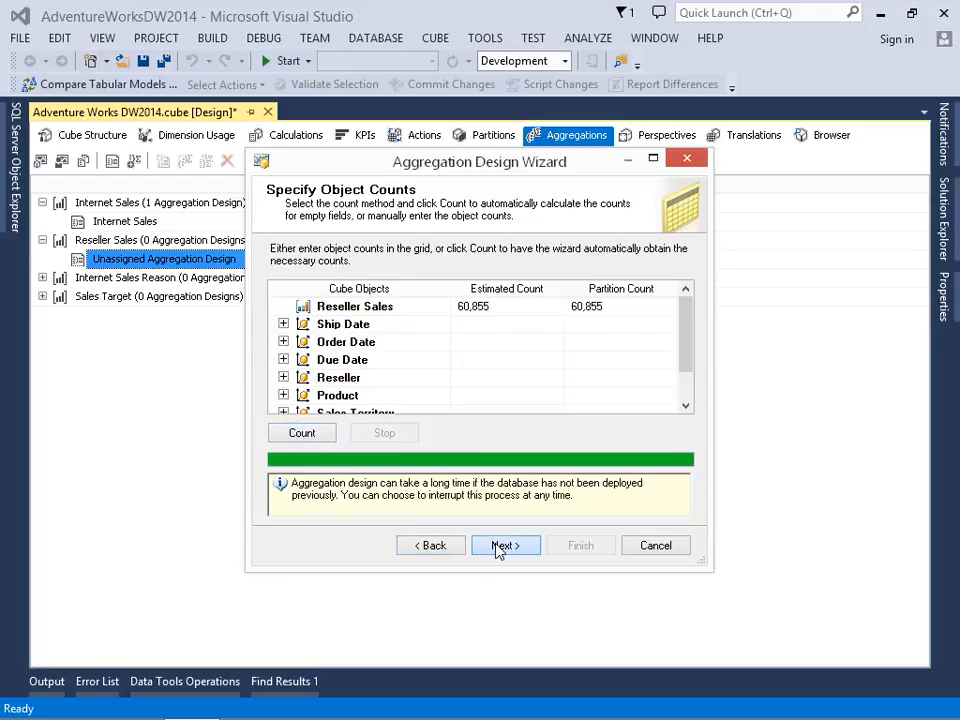
- Design the Reseller Sales aggregations with a 75% performance gain target and stop the run early
{"action": "left_click", "coordinate": [495, 545]}
{"action": "left_click", "coordinate": [384, 305]}
{"action": "double_click", "coordinate": [424, 301]}
{"action": "type", "text": "75"}
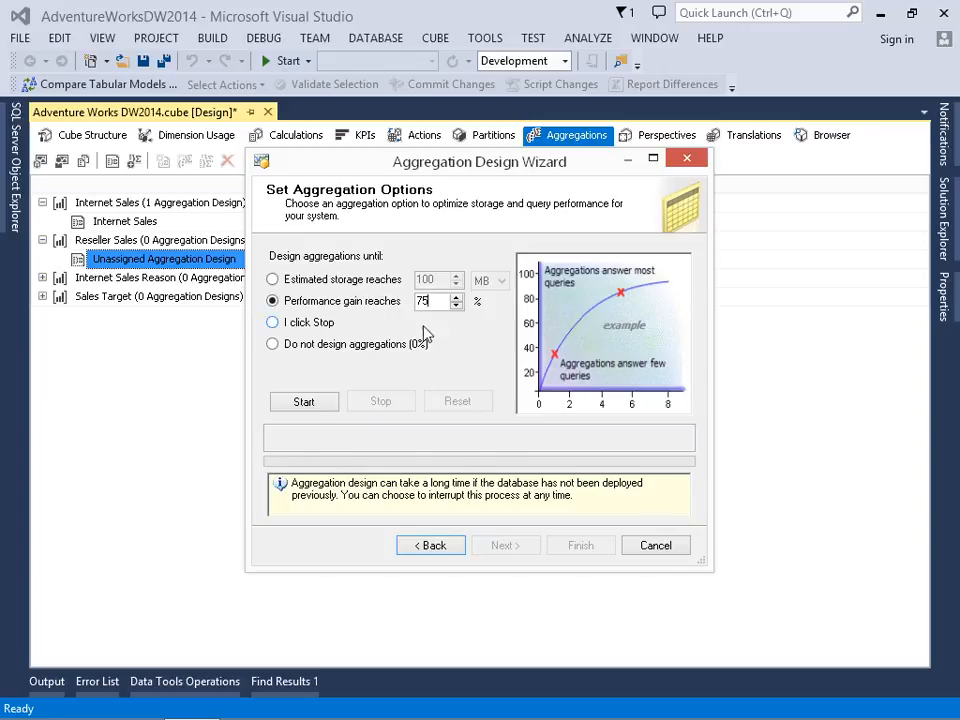
{"action": "left_click", "coordinate": [315, 402]}
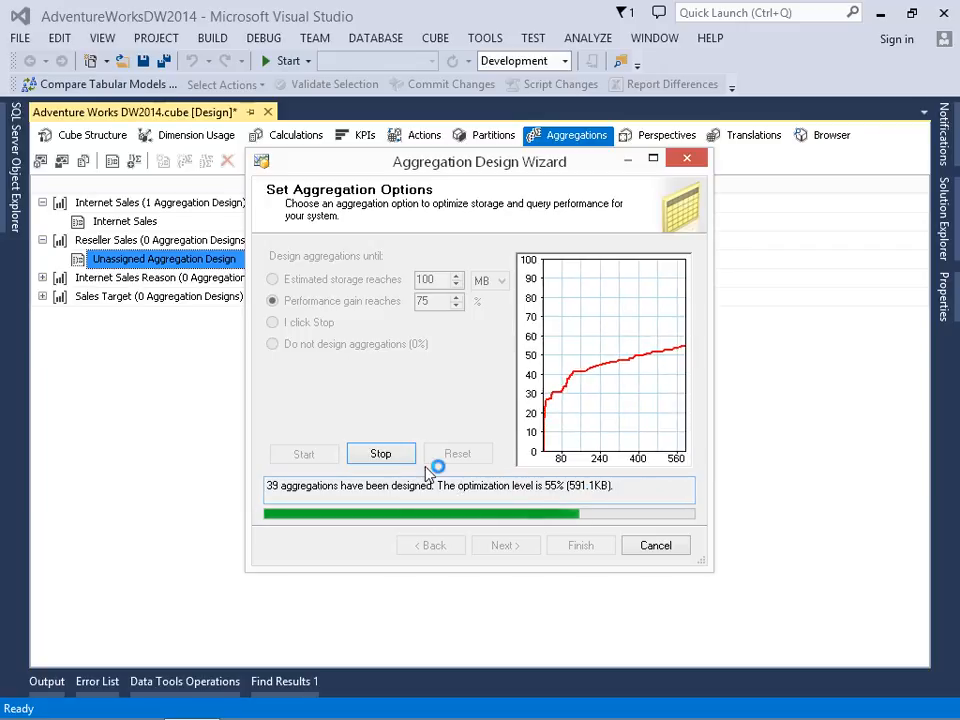
{"action": "left_click", "coordinate": [380, 454]}
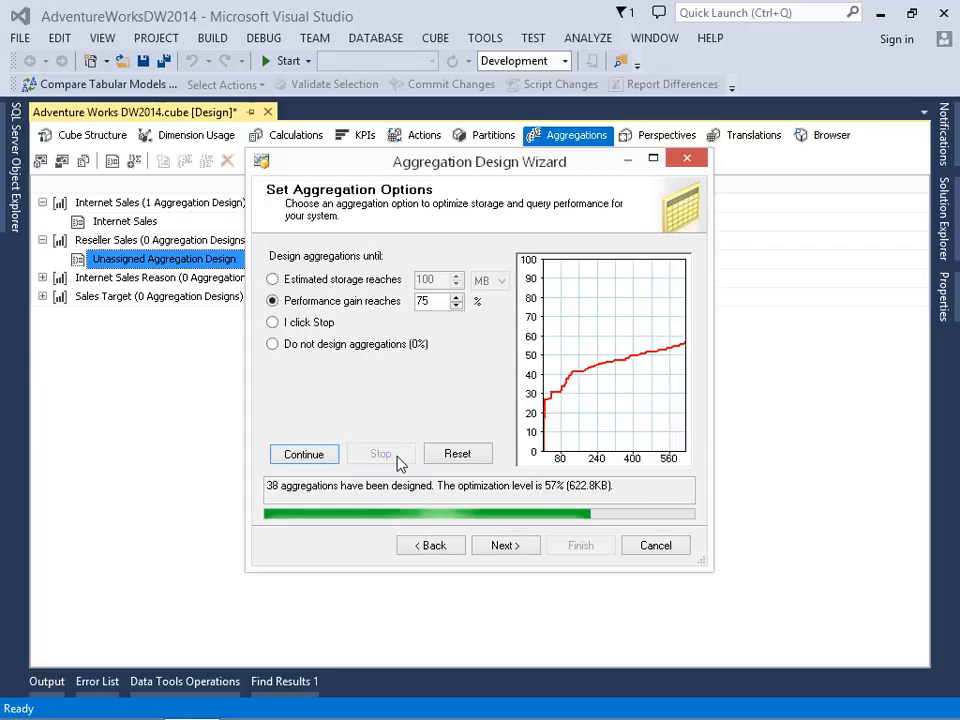
- Name the aggregation design Reseller Sales and finish the wizard with the option to deploy and process now
{"action": "left_click", "coordinate": [504, 546]}
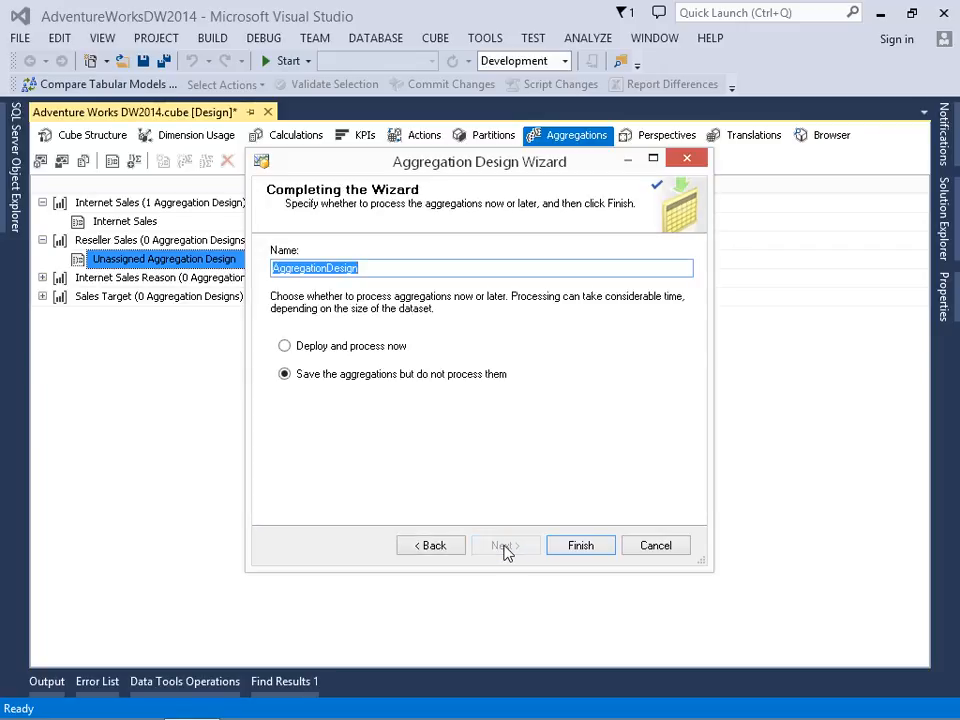
{"action": "type", "text": "Resel"}
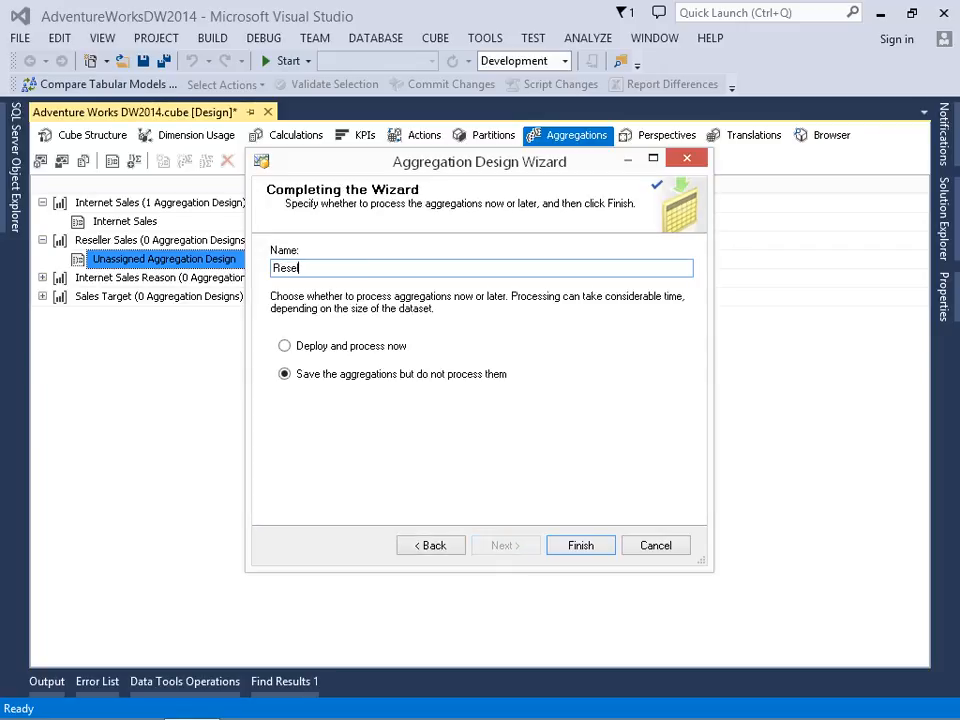
{"action": "type", "text": "ler Sales"}
{"action": "left_click", "coordinate": [318, 349]}
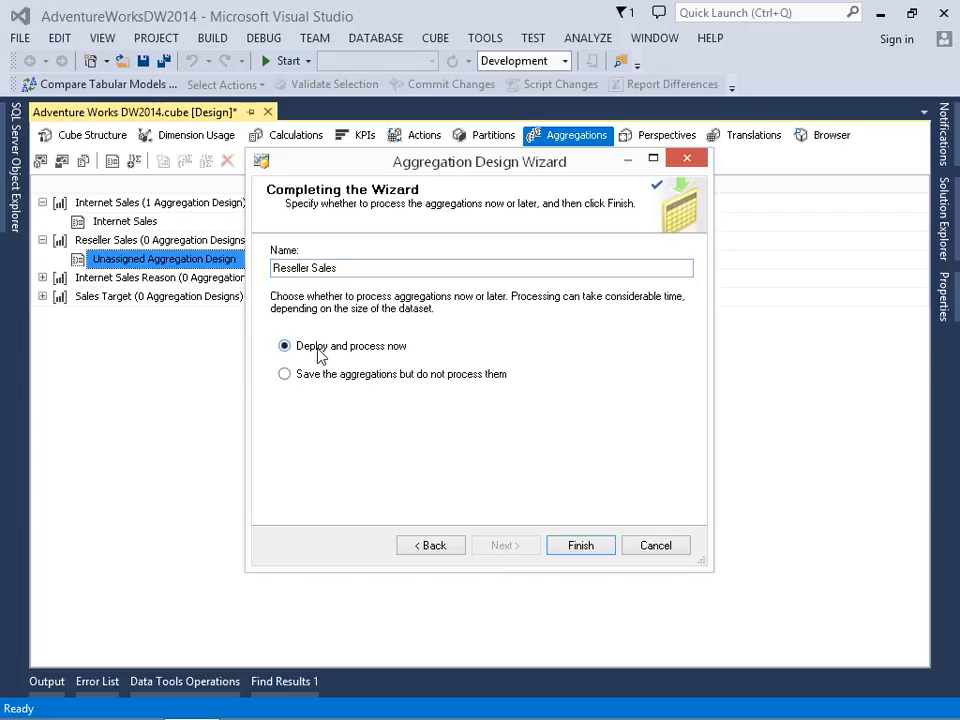
{"action": "left_click", "coordinate": [567, 543]}
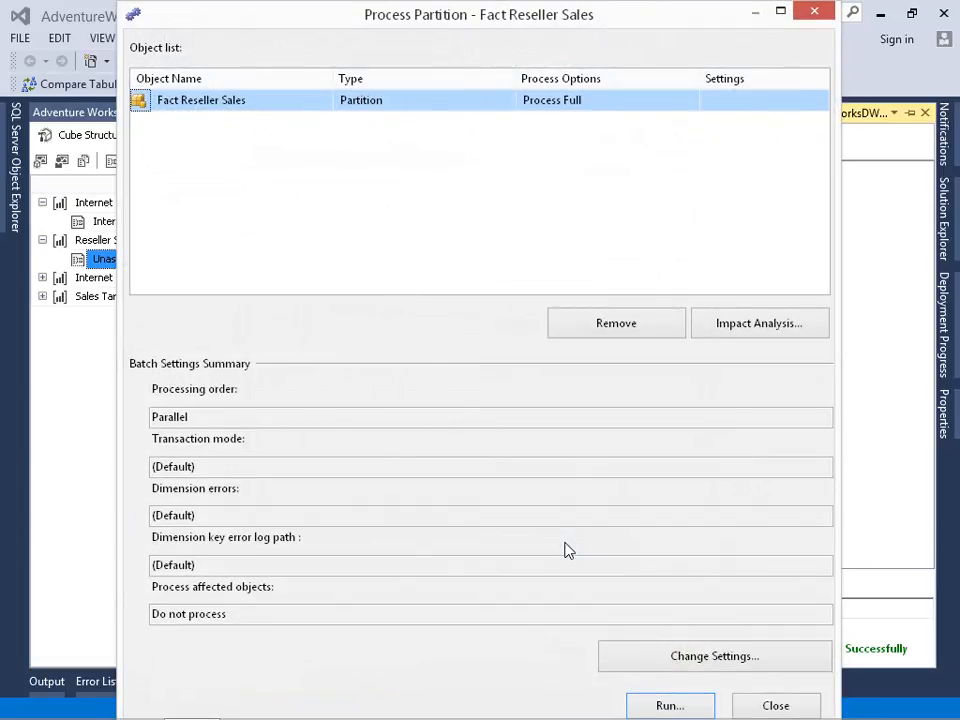
- Process the Fact Reseller Sales partition with Process Full, and close the processing dialogs and the cube designer
{"action": "left_click", "coordinate": [665, 706]}
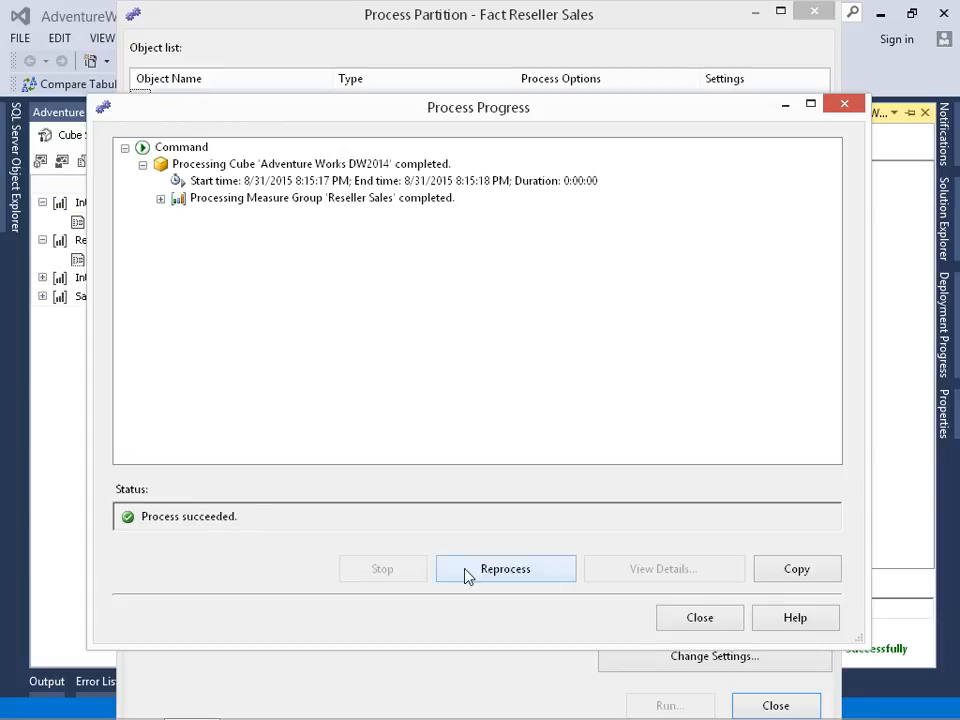
{"action": "left_click", "coordinate": [713, 622]}
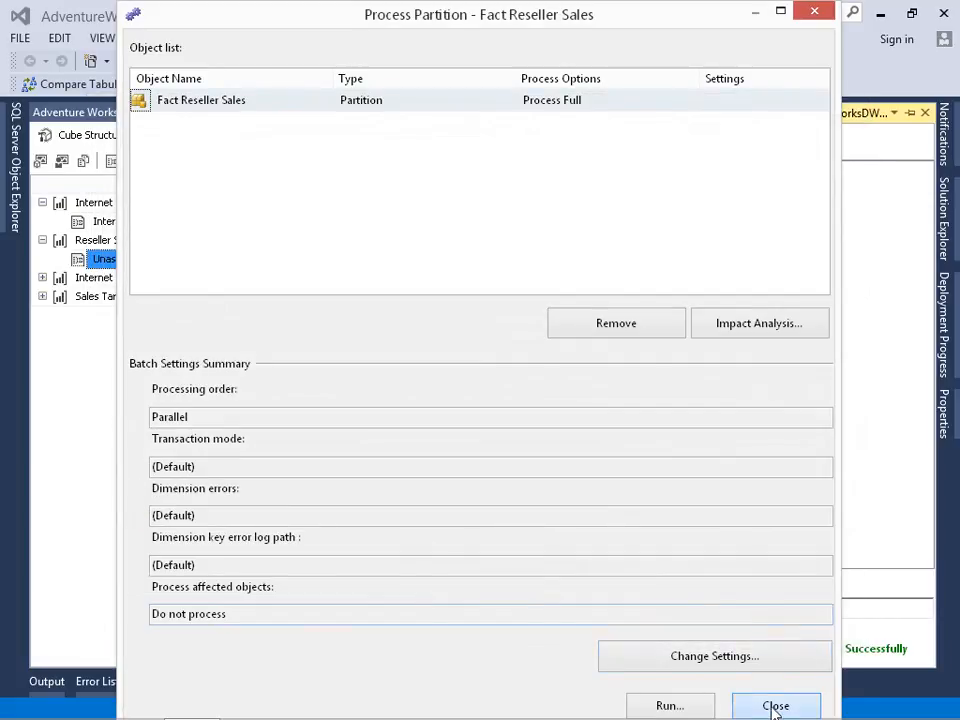
{"action": "left_click", "coordinate": [776, 706]}
{"action": "left_click", "coordinate": [262, 112]}
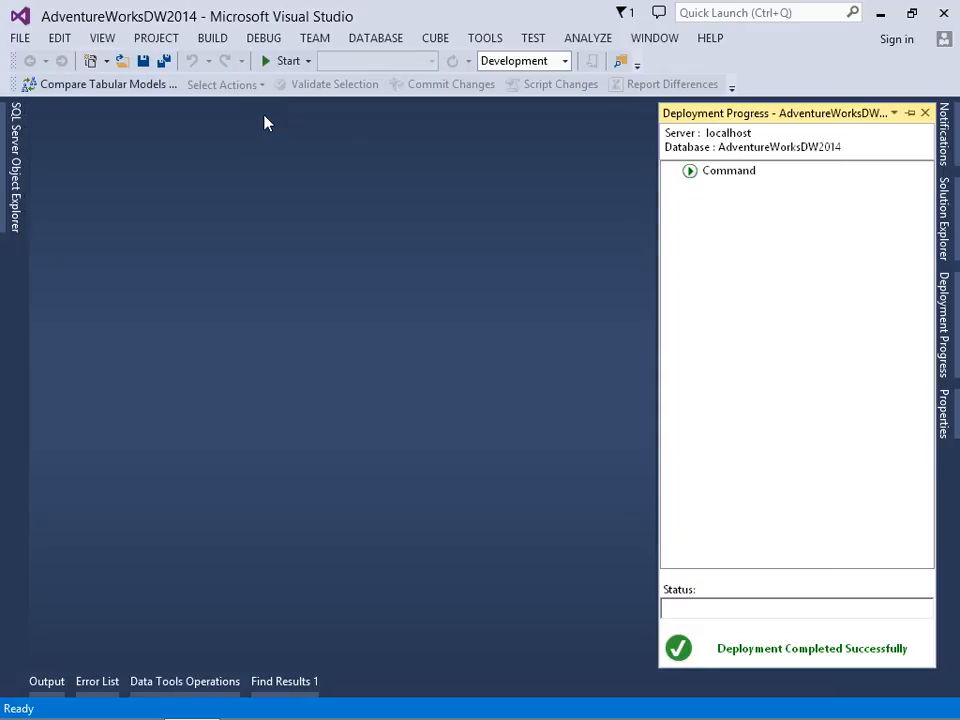
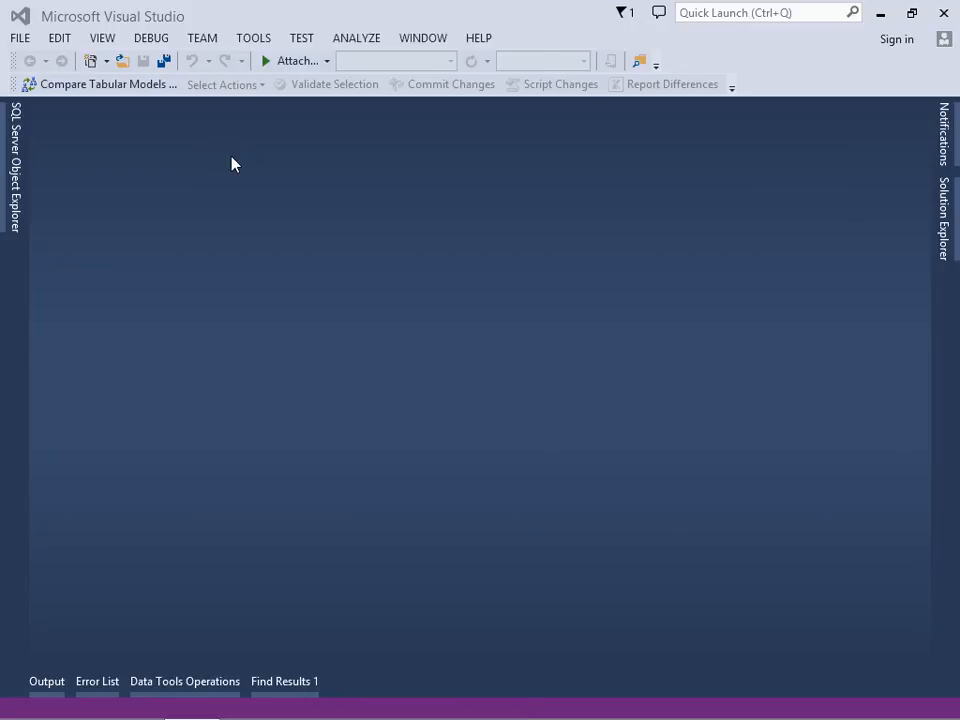
- Open the partitions of the Adventure Works DW2014 cube and delete the Fact Internet Sales partition from the Internet Sales measure group
{"action": "left_click", "coordinate": [944, 237]}
{"action": "left_click", "coordinate": [783, 287]}
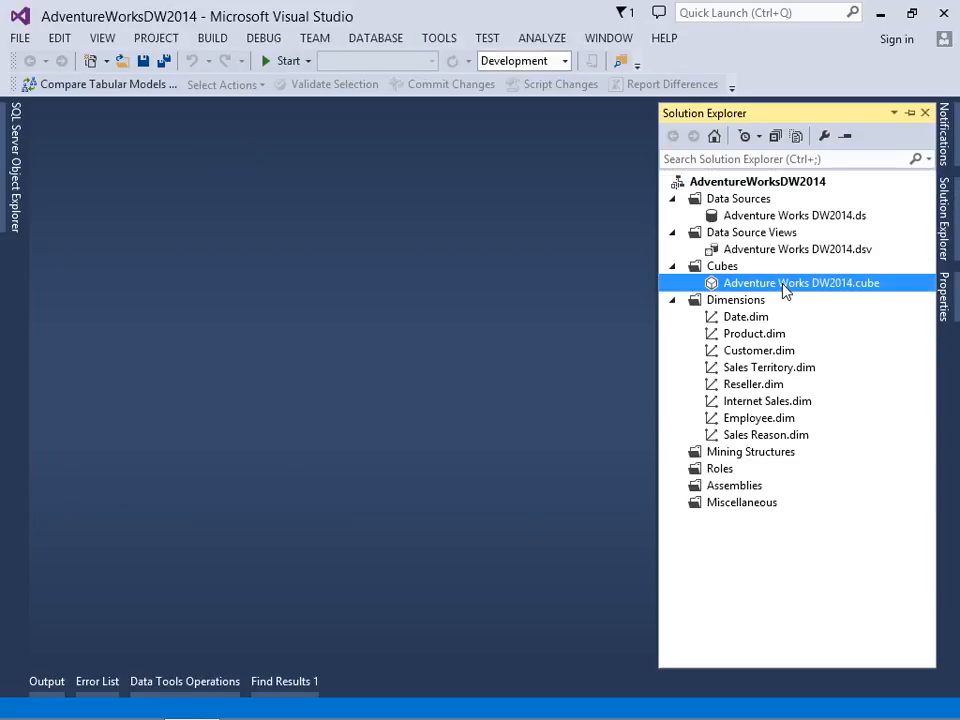
{"action": "double_click", "coordinate": [783, 287]}
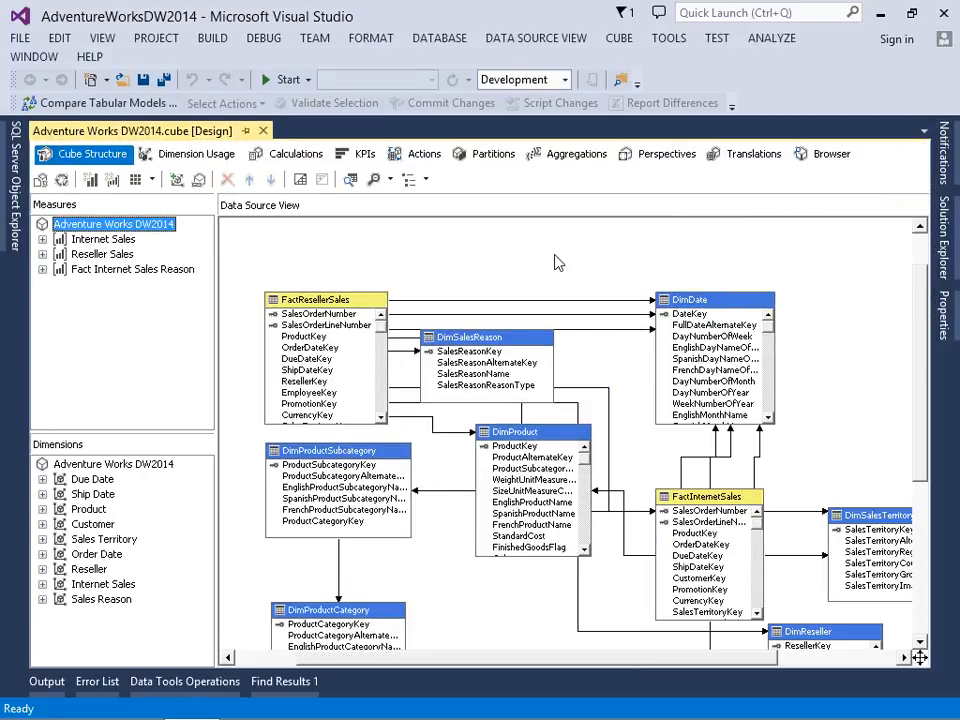
{"action": "left_click", "coordinate": [493, 154]}
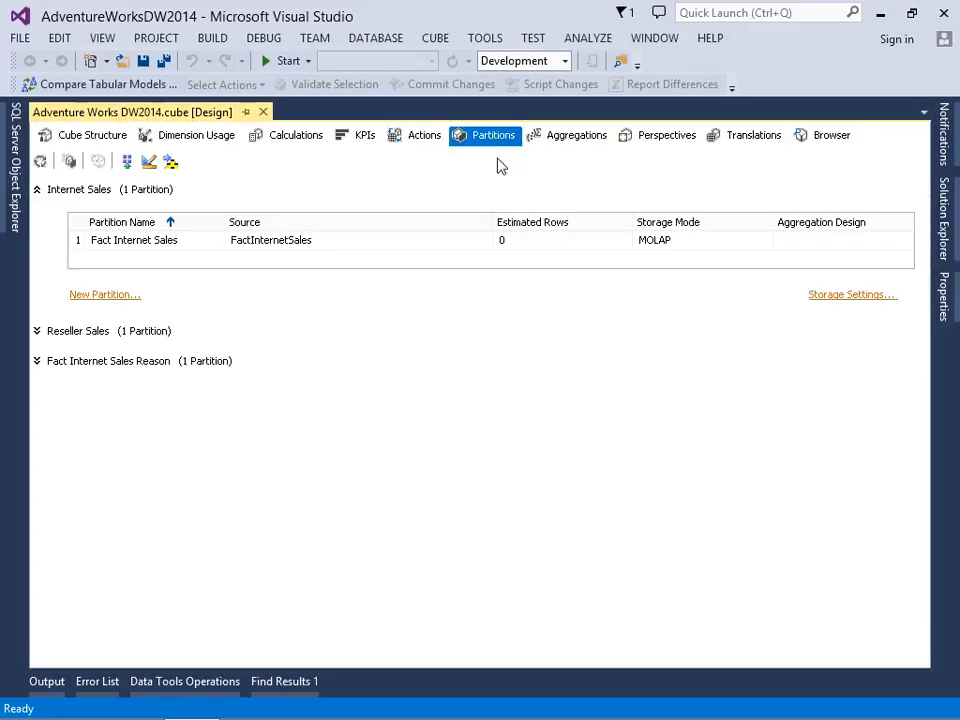
{"action": "right_click", "coordinate": [194, 243]}
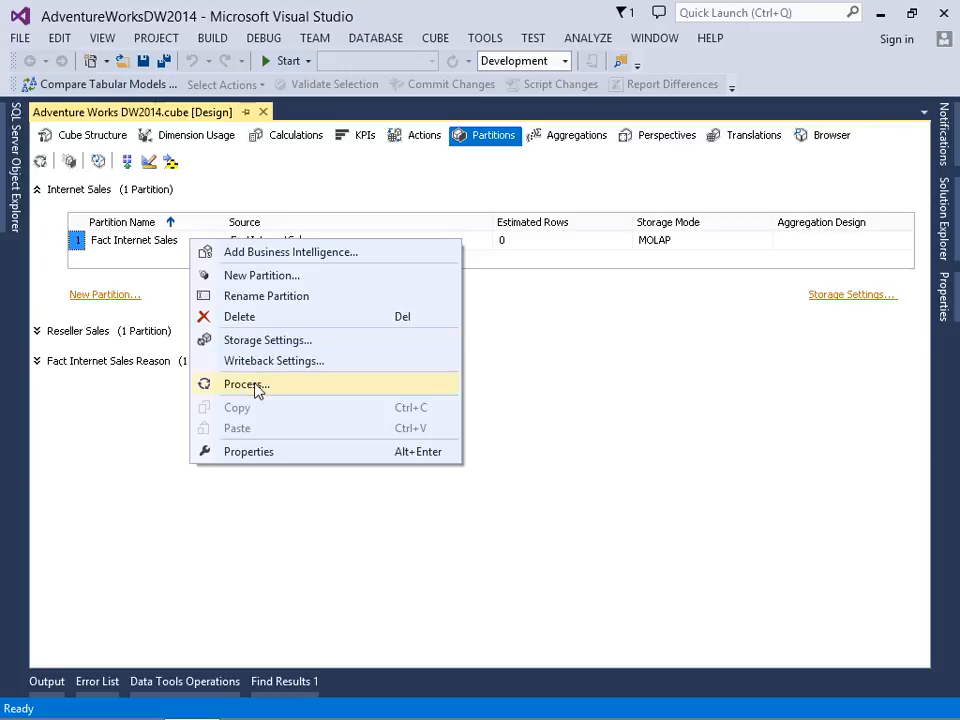
{"action": "left_click", "coordinate": [262, 318]}
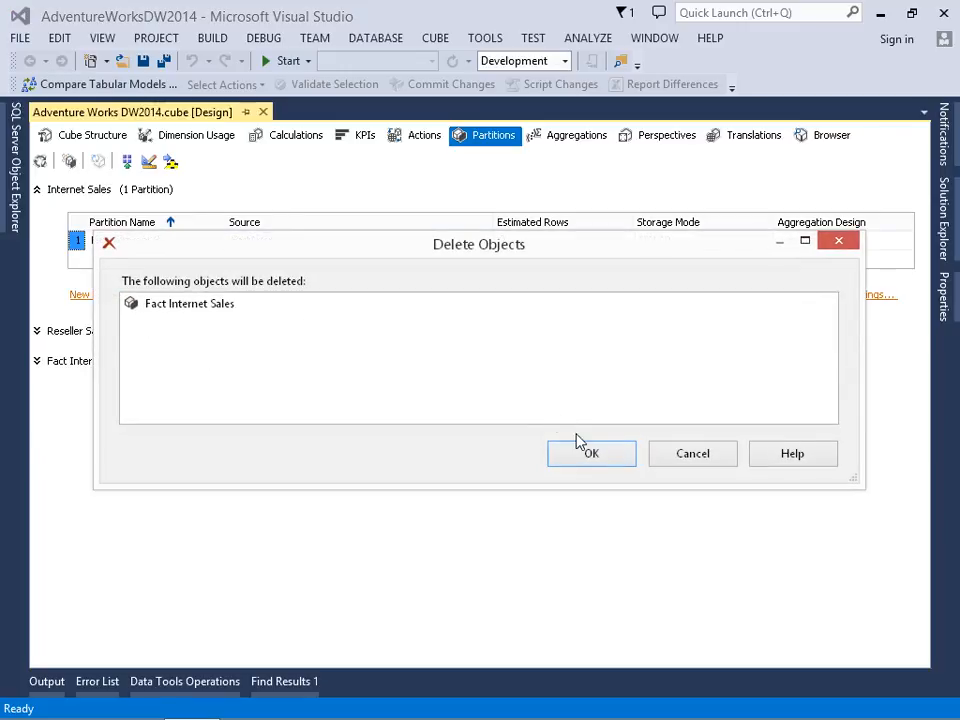
{"action": "left_click", "coordinate": [586, 455]}
- Start a new partition for the Internet Sales measure group with FactInternetSales as its source table
{"action": "left_click", "coordinate": [122, 285]}
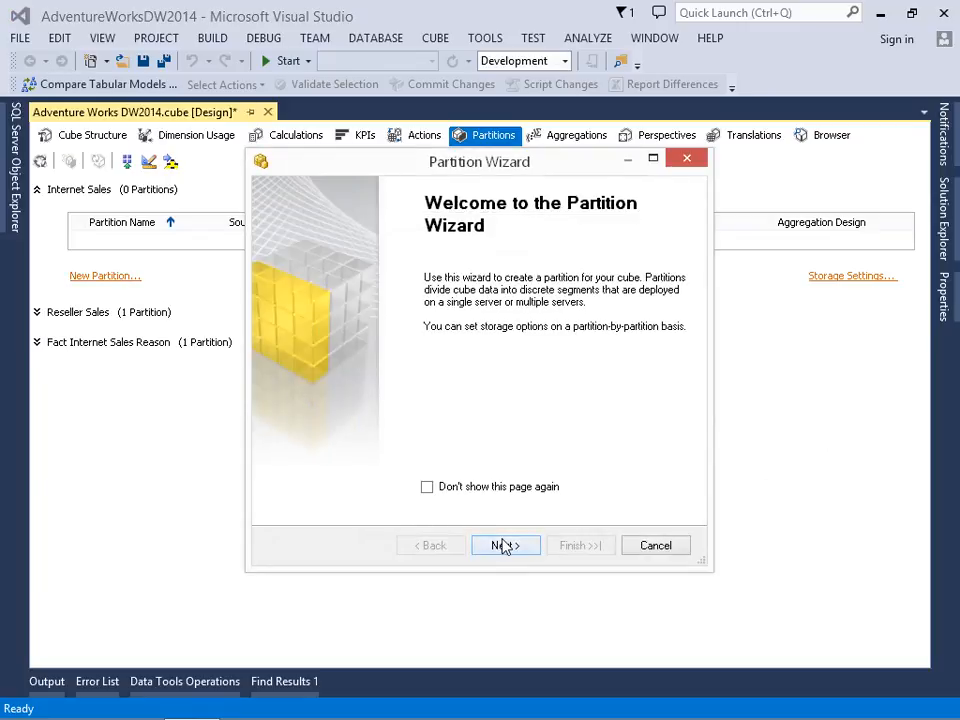
{"action": "left_click", "coordinate": [504, 545]}
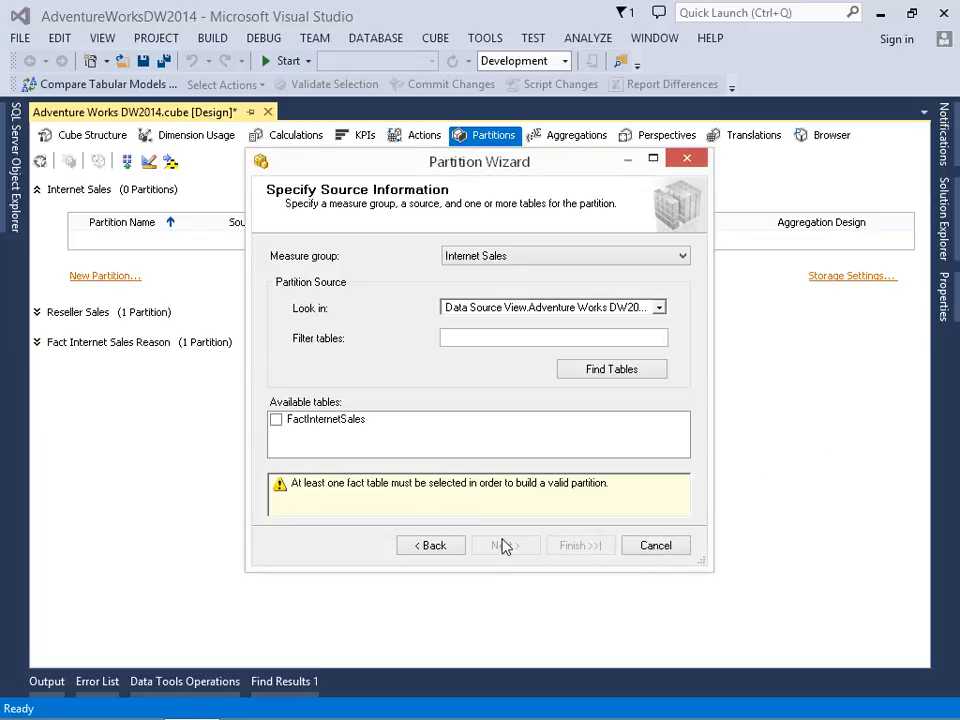
{"action": "left_click", "coordinate": [276, 420]}
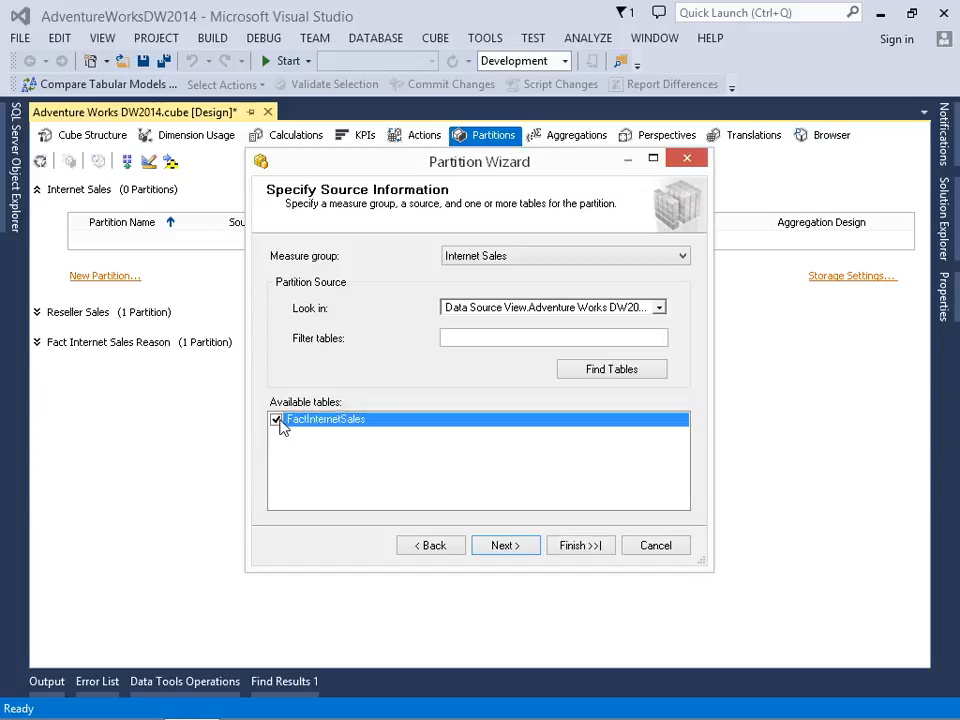
{"action": "left_click", "coordinate": [506, 550]}
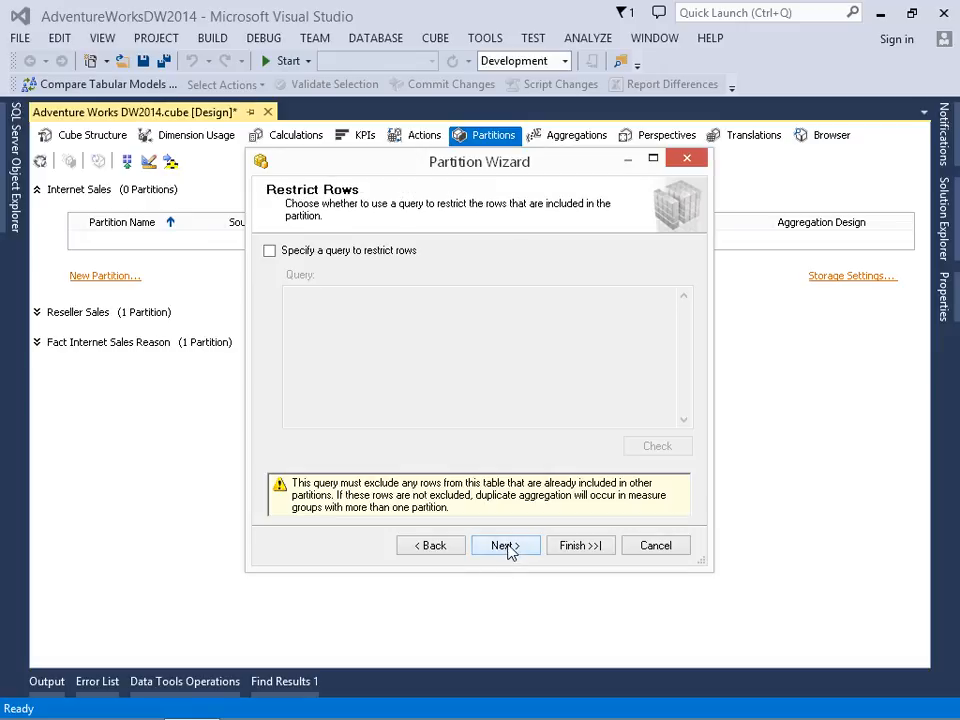
- Restrict the partition's rows with the query condition WHERE [FactInternetSales].[OrderDateKey] < 20091231 and check the query syntax
{"action": "left_click", "coordinate": [273, 252]}
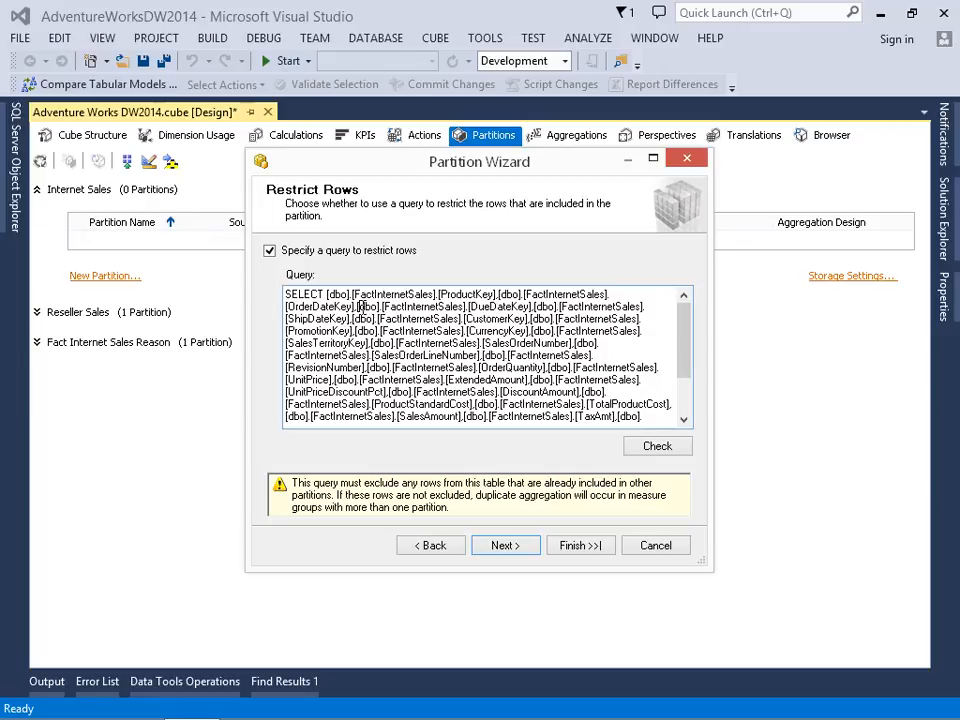
{"action": "double_click", "coordinate": [358, 306]}
{"action": "left_click_drag", "start_coordinate": [358, 306], "coordinate": [524, 294]}
{"action": "key", "text": "ctrl+c"}
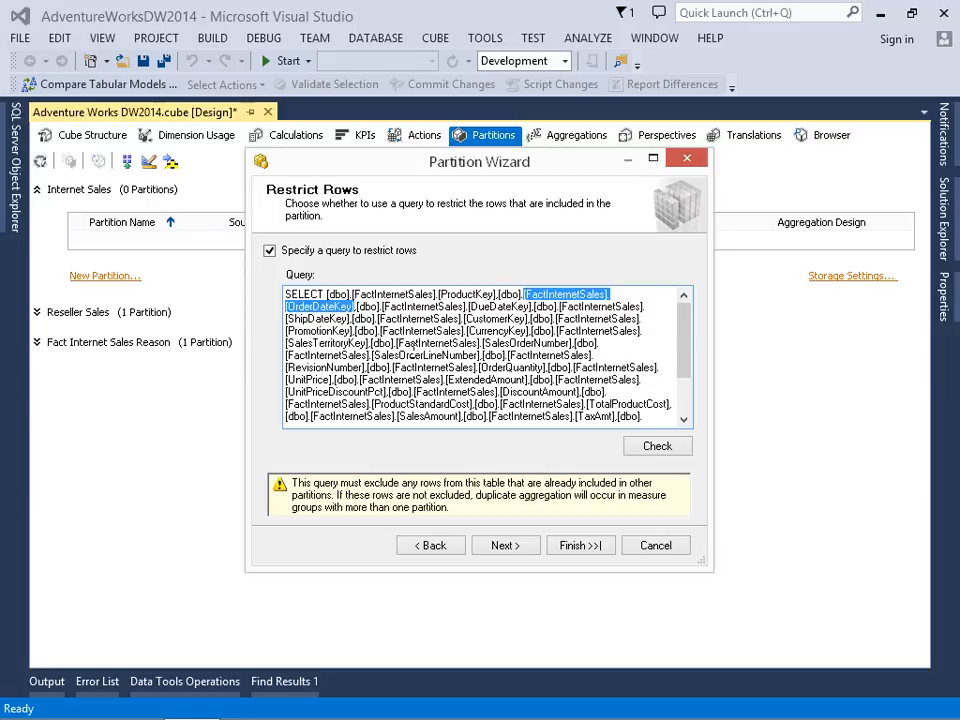
{"action": "key", "text": "ctrl+End"}
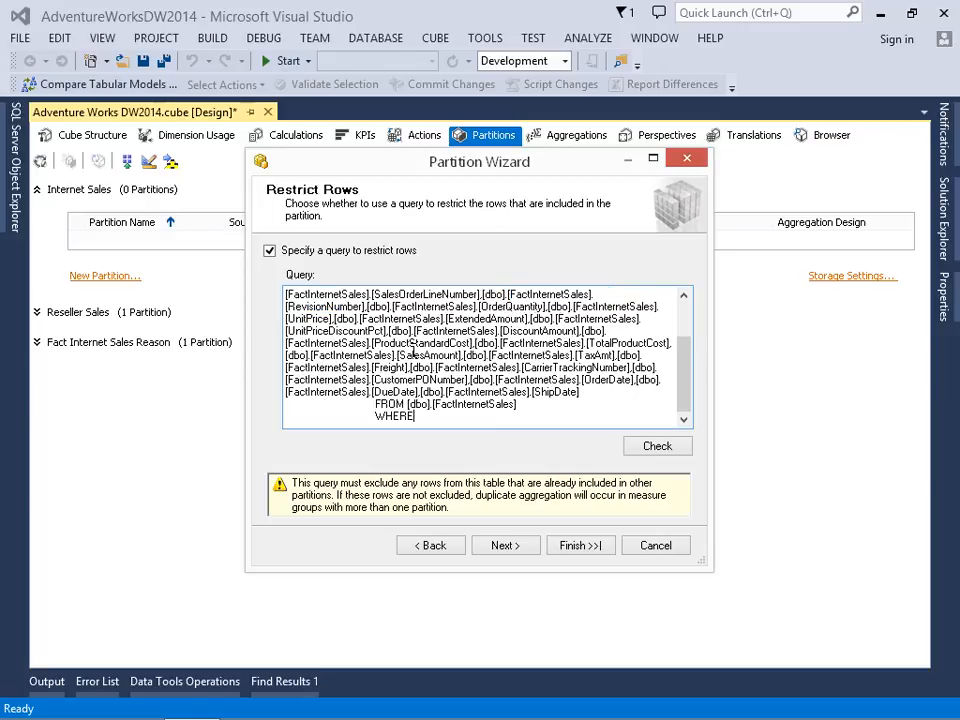
{"action": "key", "text": "ctrl+v"}
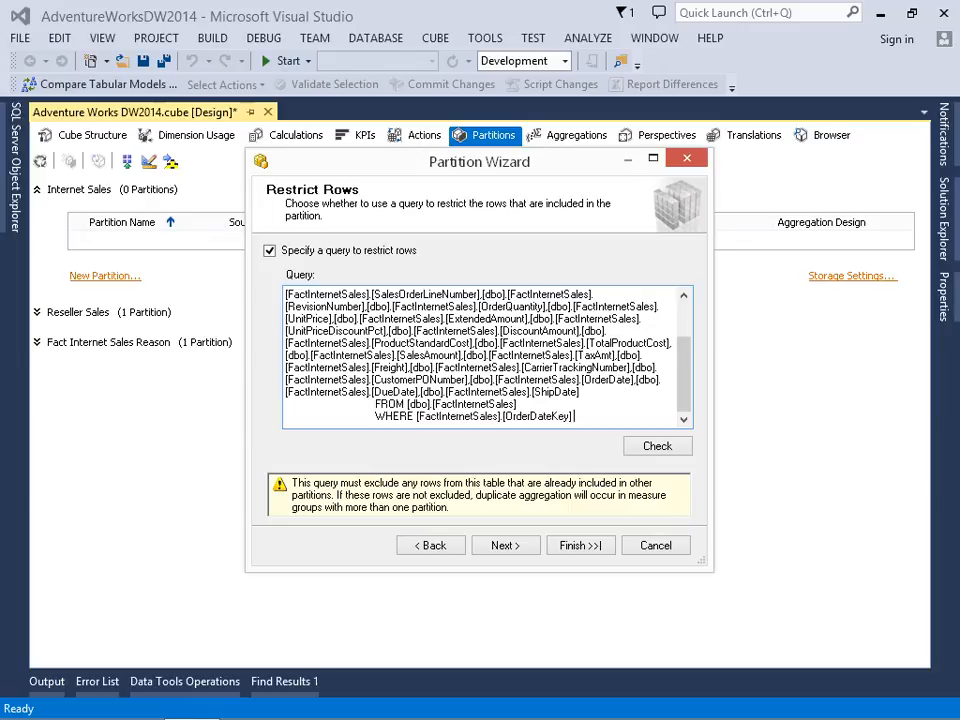
{"action": "type", "text": "< 20091231"}
{"action": "left_click", "coordinate": [643, 450]}
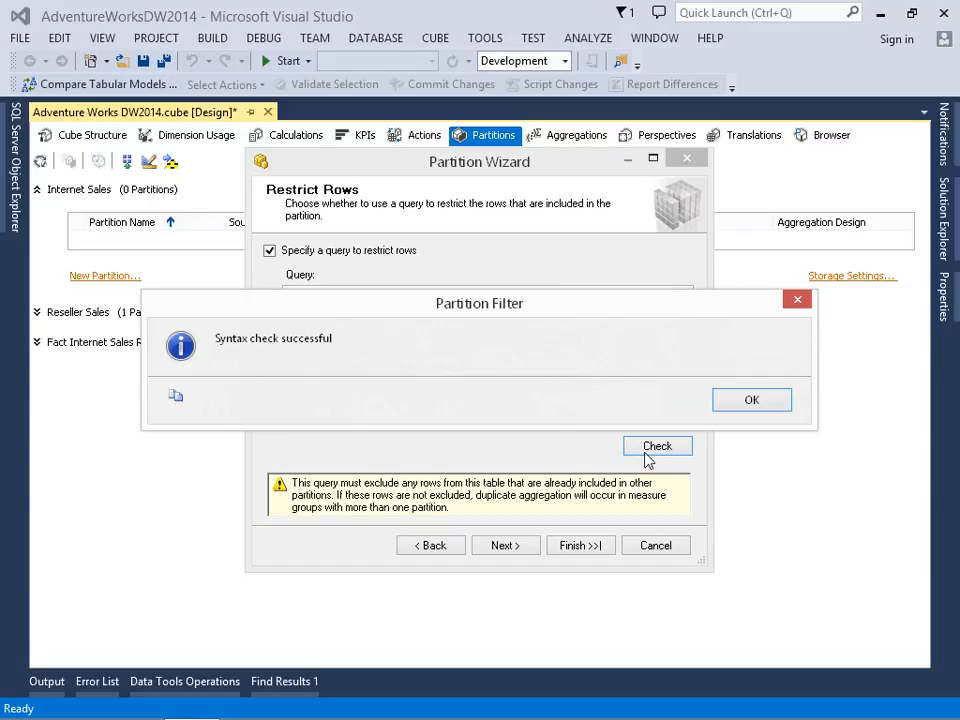
{"action": "left_click", "coordinate": [752, 401]}
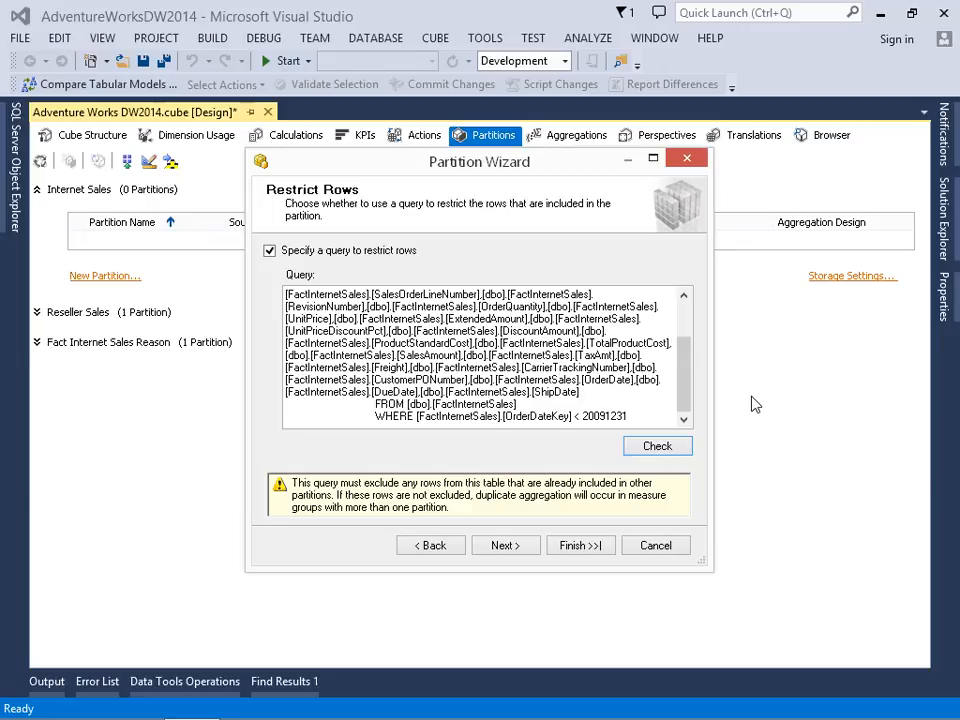
- Keep the default processing and storage locations, name the partition Fact Internet Sales Before 2010, and finish with aggregations designed now
{"action": "left_click", "coordinate": [515, 551]}
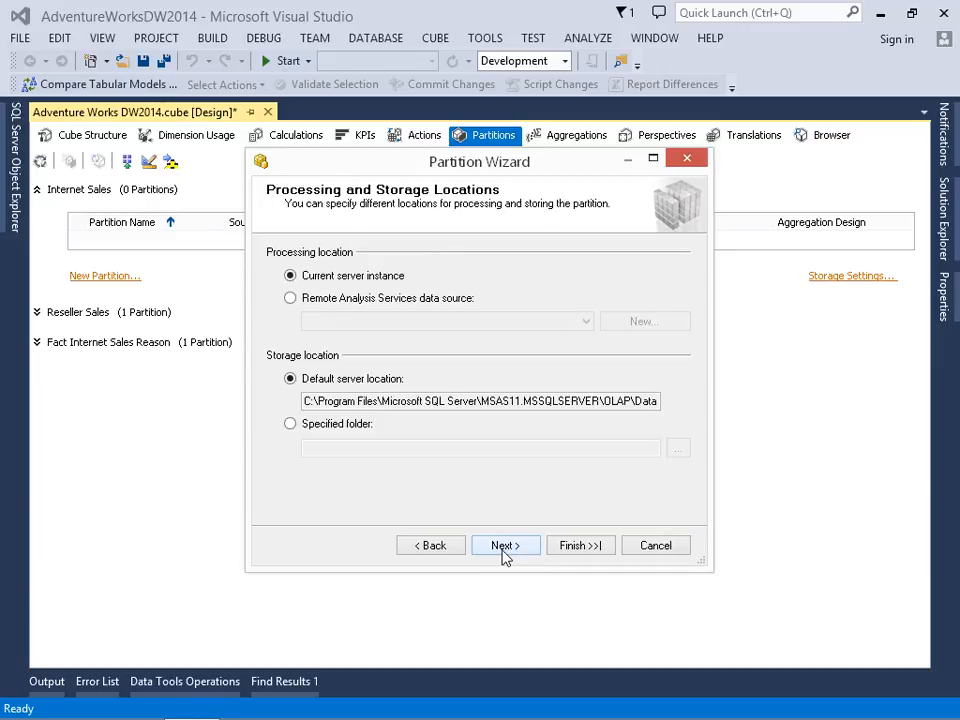
{"action": "left_click", "coordinate": [504, 551]}
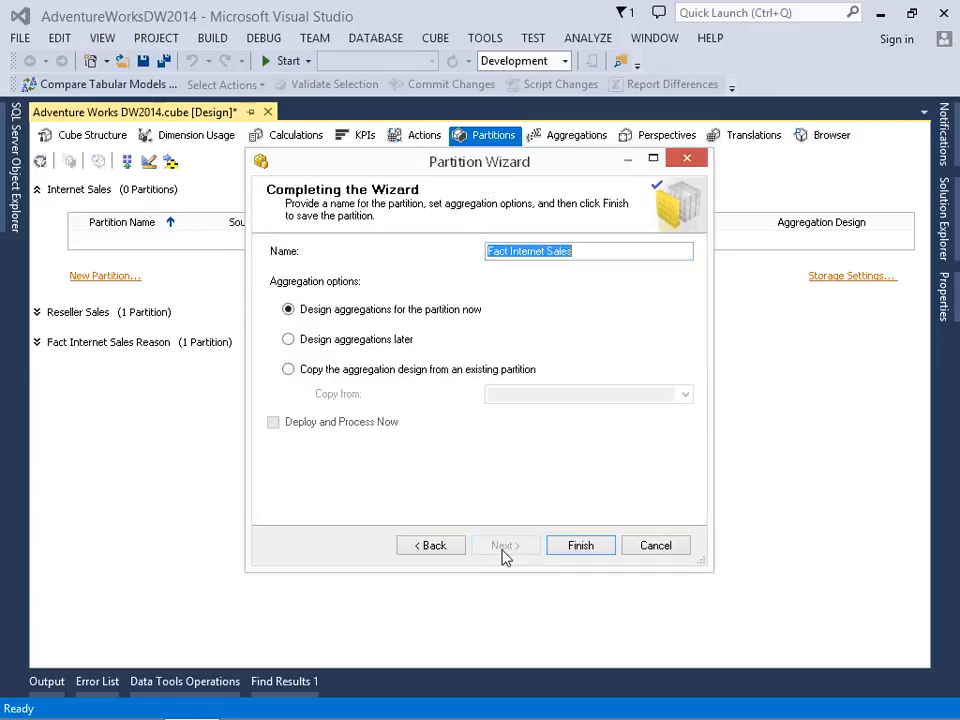
{"action": "left_click", "coordinate": [589, 251]}
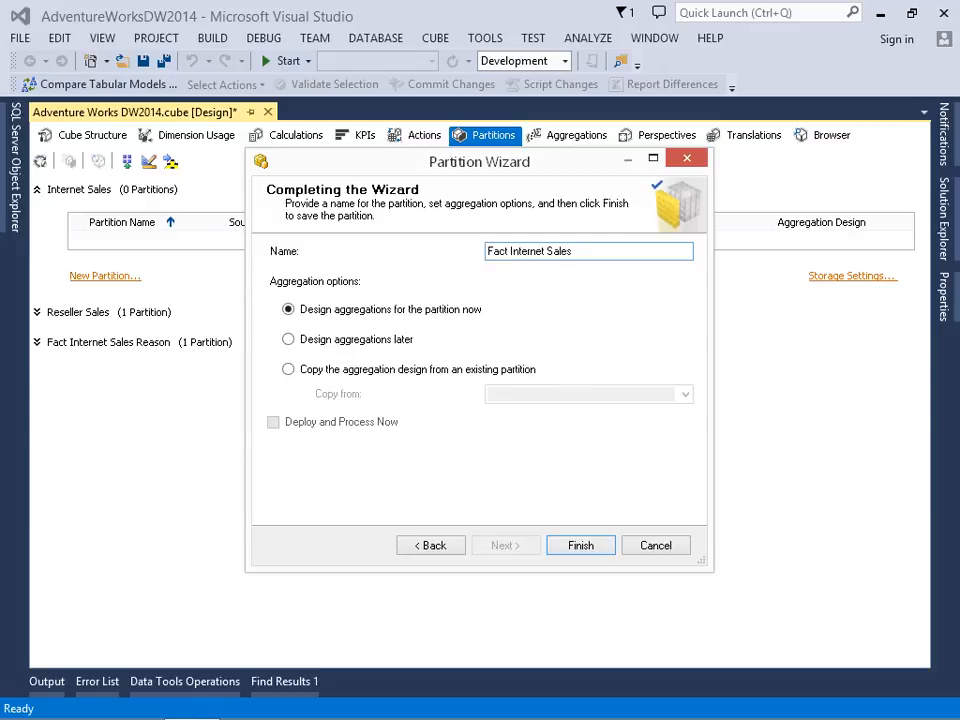
{"action": "type", "text": "Before 2010"}
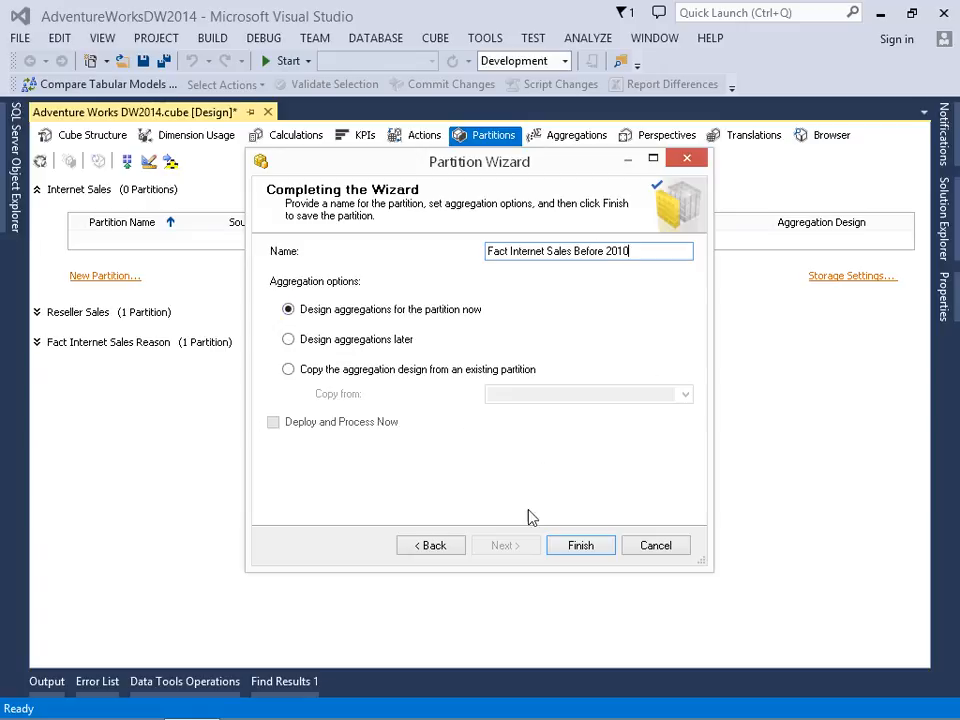
{"action": "left_click", "coordinate": [570, 545]}
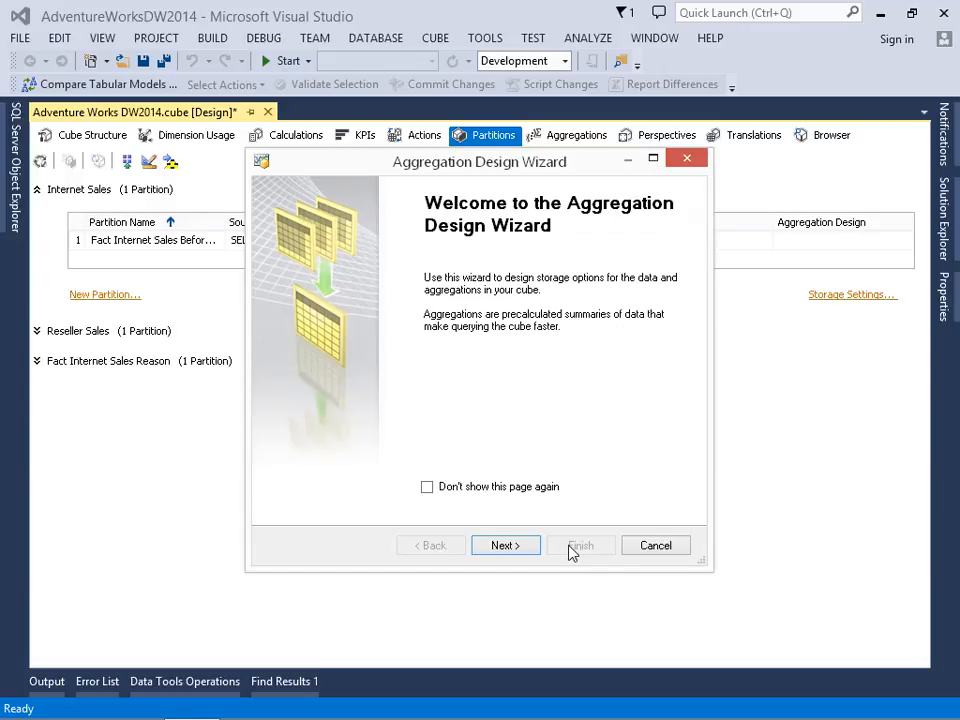
- Accept the default aggregation usage for the new Internet Sales partition and count its cube objects
{"action": "left_click", "coordinate": [503, 545]}
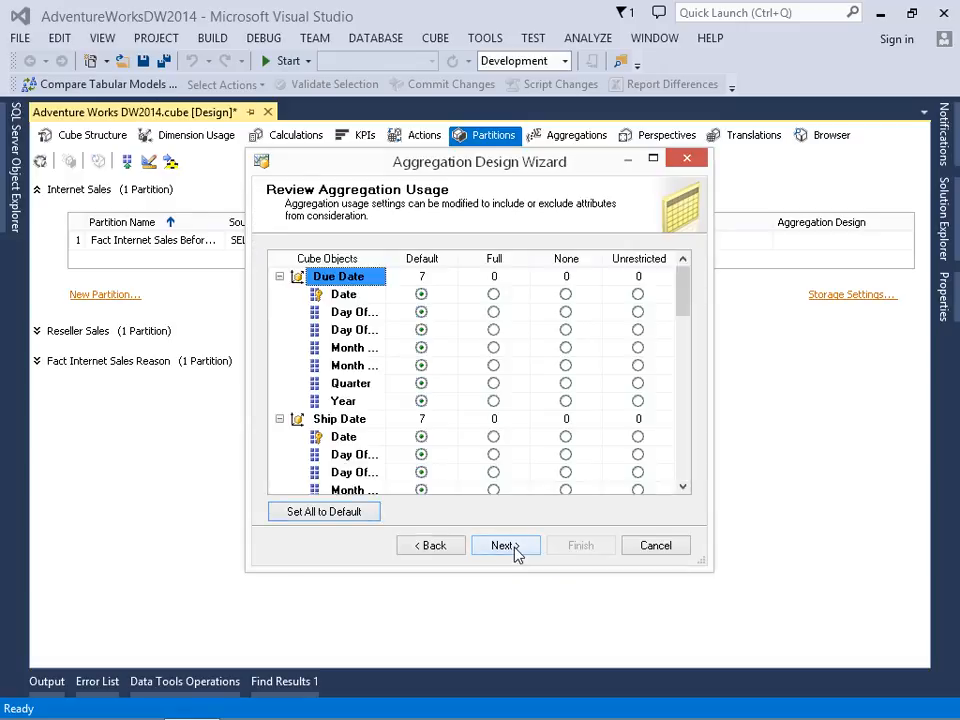
{"action": "left_click", "coordinate": [506, 549]}
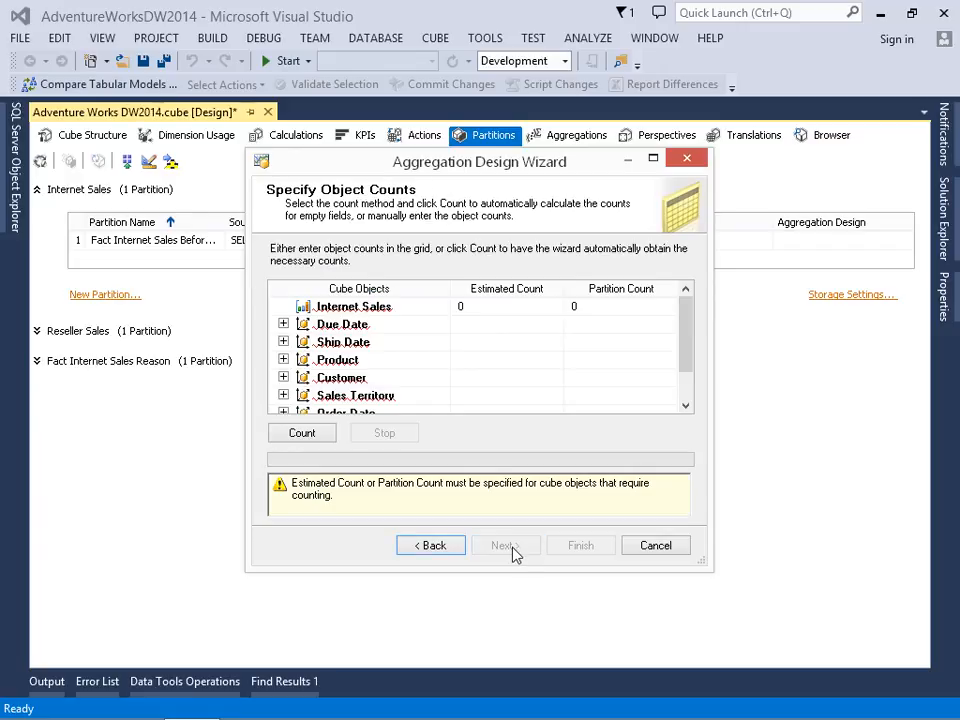
{"action": "left_click", "coordinate": [316, 434]}
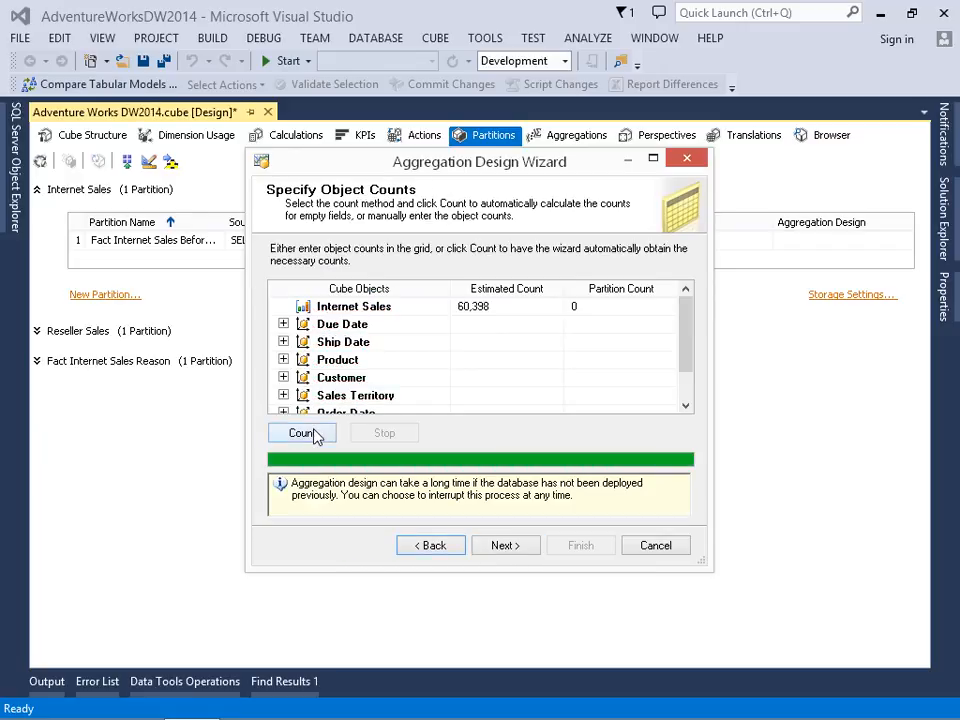
- Design the partition's aggregations with a performance gain target of 30%
{"action": "left_click", "coordinate": [507, 546]}
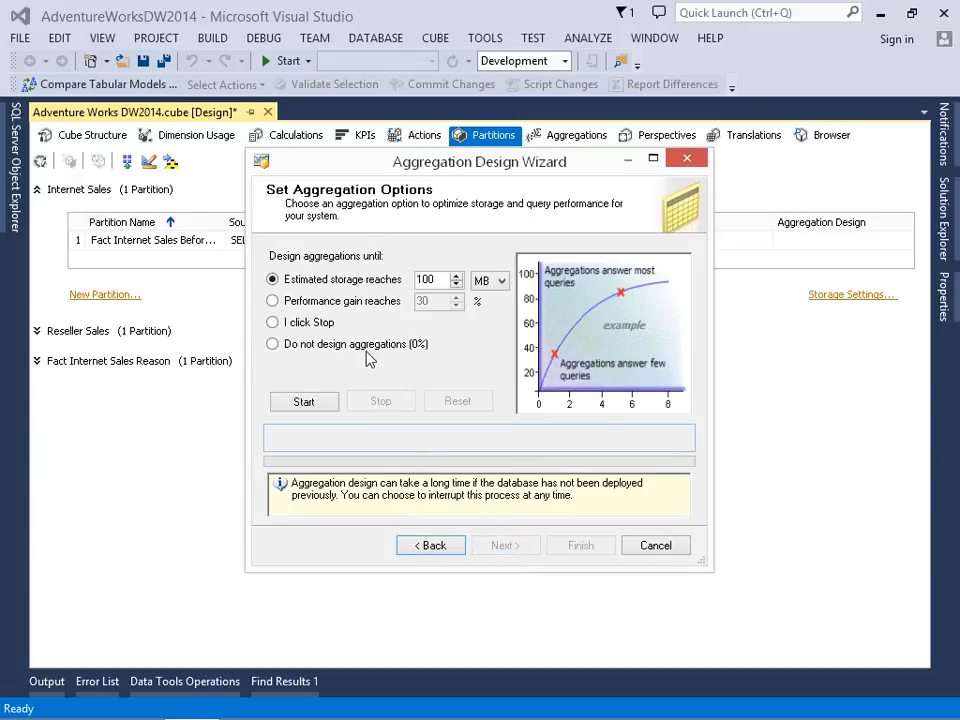
{"action": "left_click", "coordinate": [345, 302]}
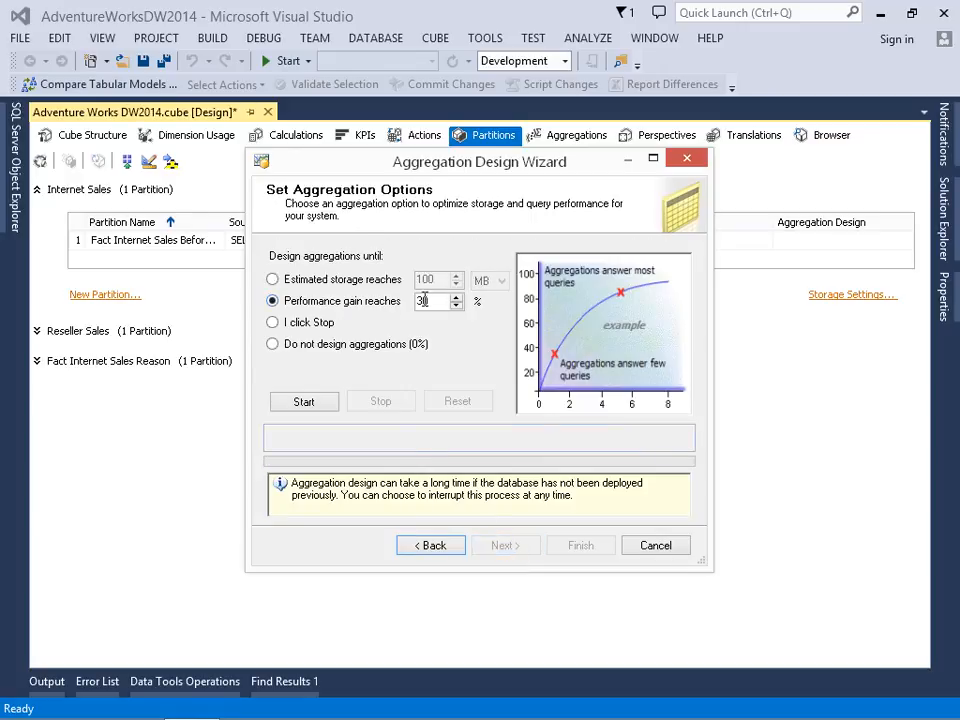
{"action": "left_click", "coordinate": [304, 401]}
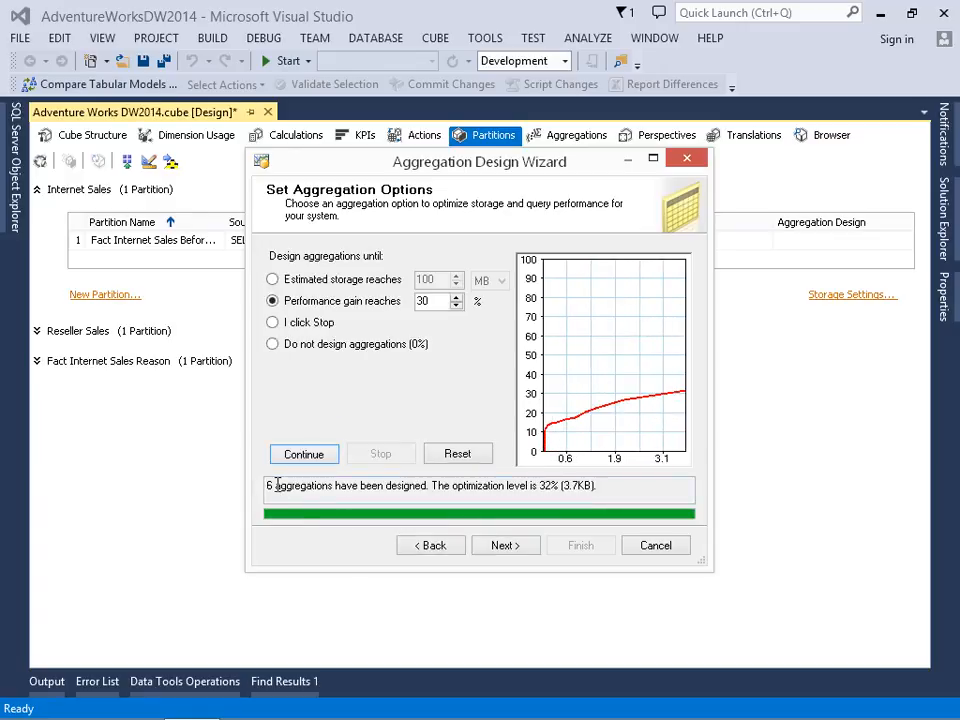
{"action": "left_click", "coordinate": [502, 545]}
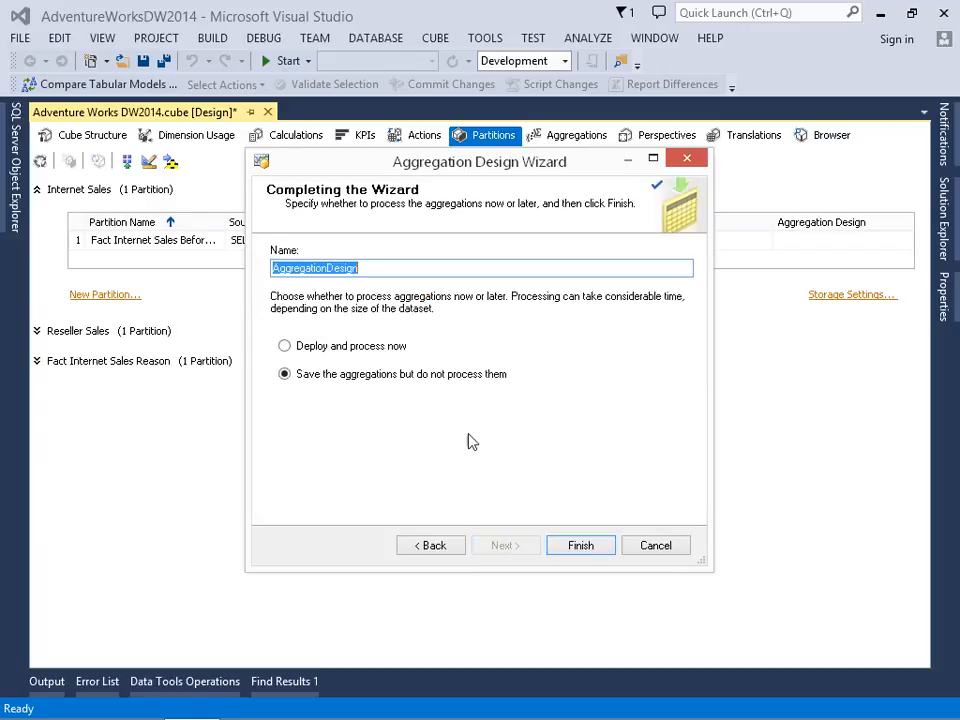
- Name the aggregation design Internet Sales Before 2010 and finish by saving the aggregations without processing them
{"action": "type", "text": "Internet Sales"}
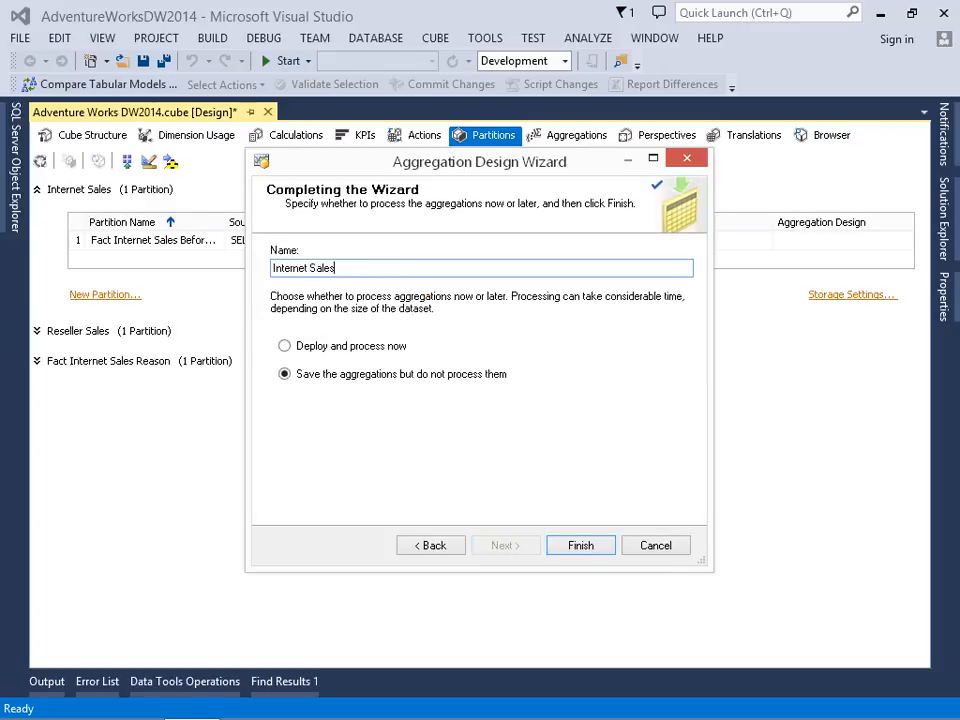
{"action": "type", "text": " Before 2010"}
{"action": "left_click", "coordinate": [598, 550]}
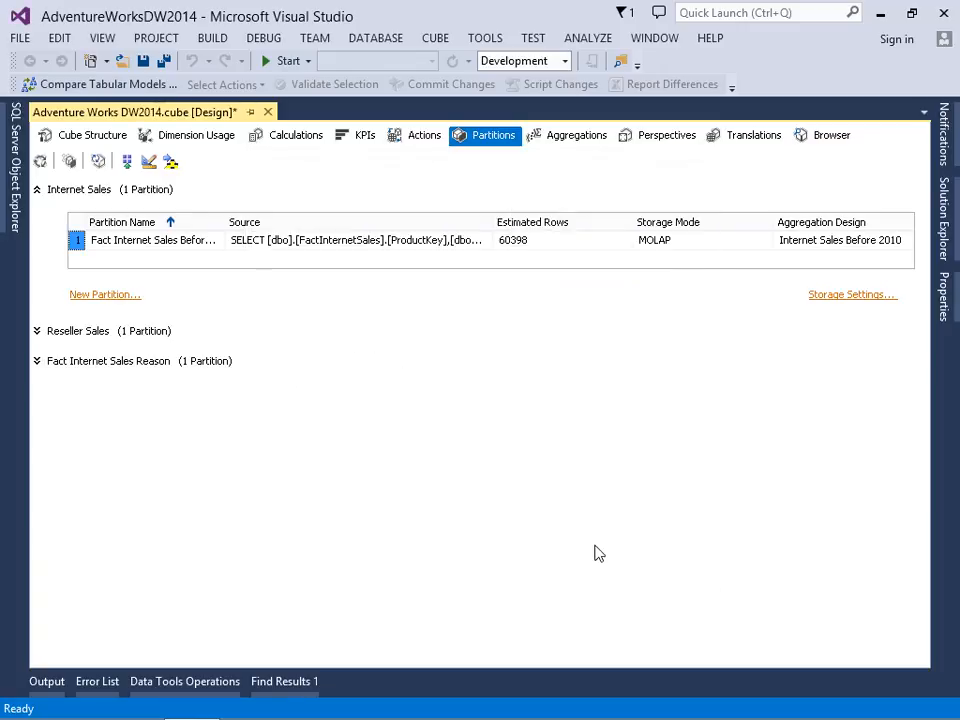
- Start another partition for the Internet Sales measure group, using FactInternetSales as its source table
{"action": "left_click", "coordinate": [126, 298]}
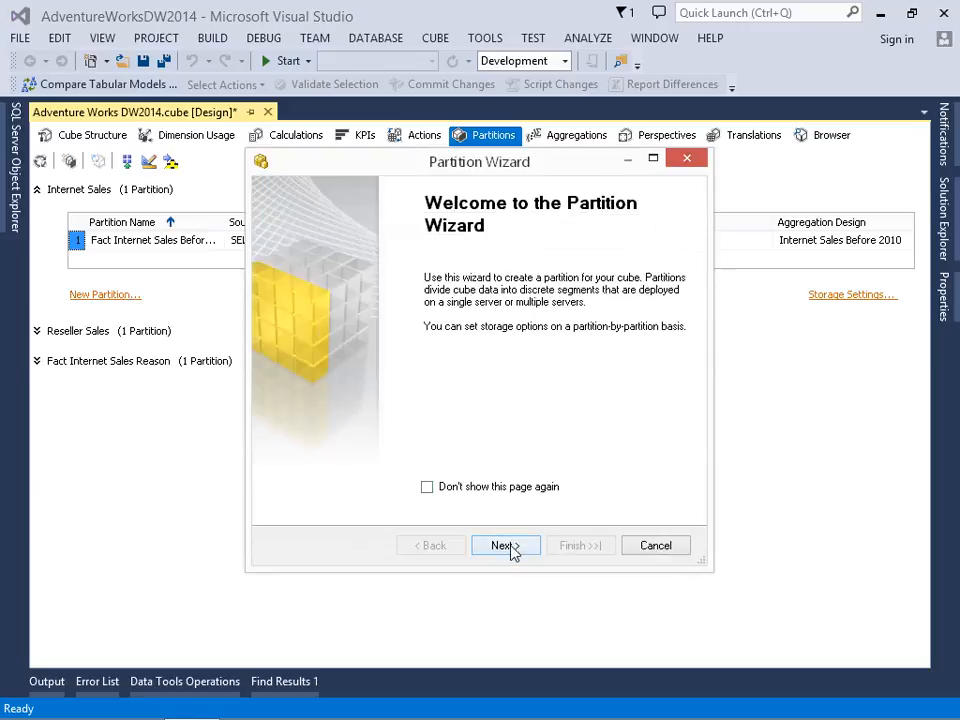
{"action": "left_click", "coordinate": [505, 546]}
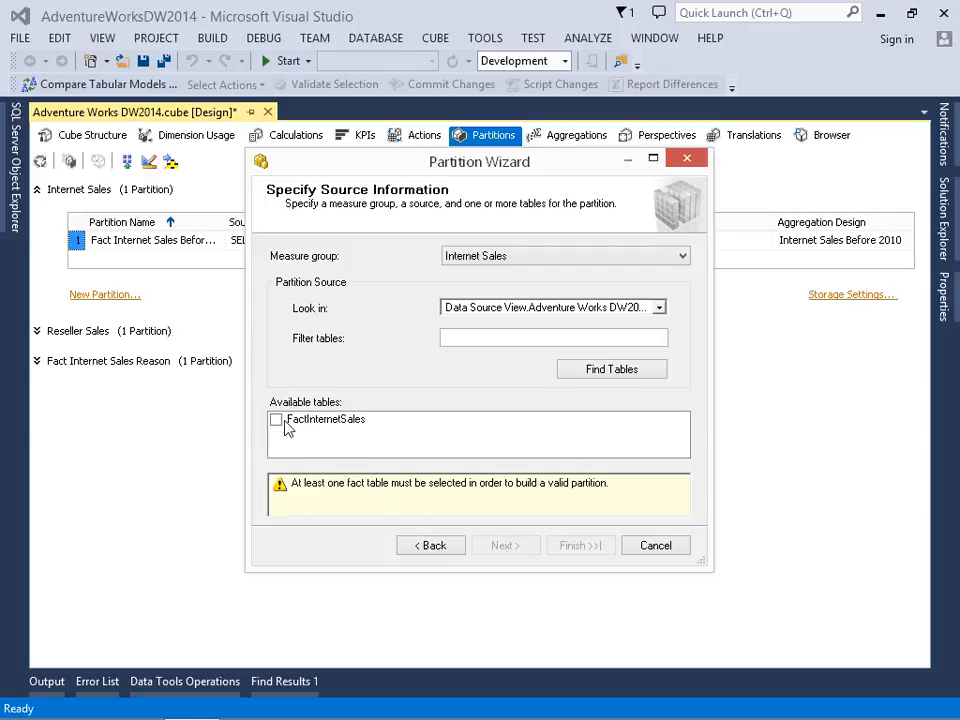
{"action": "left_click", "coordinate": [283, 421]}
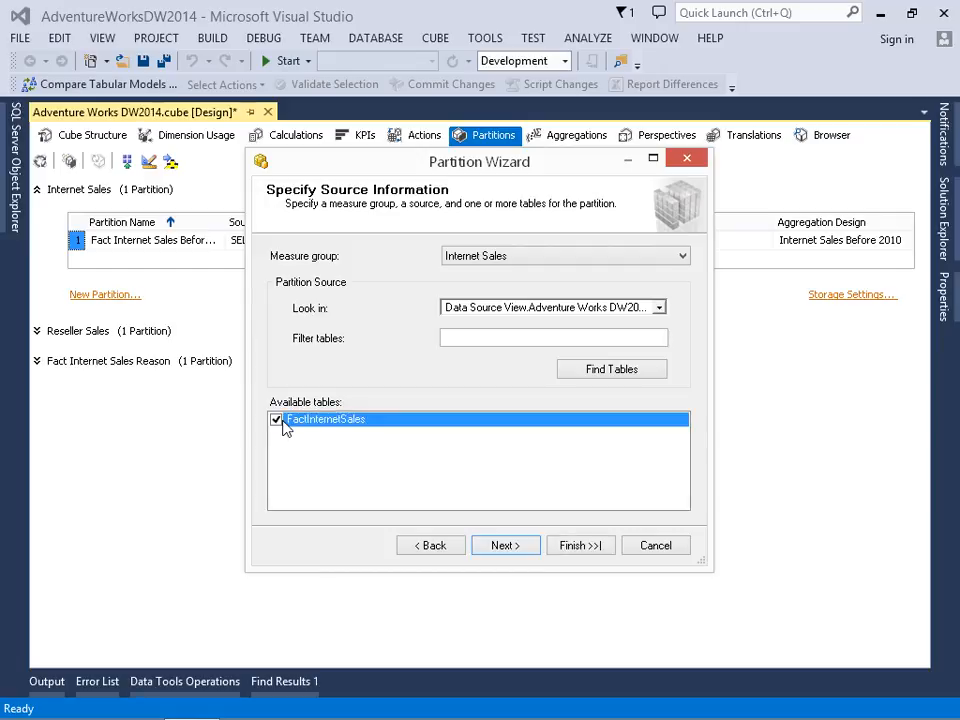
{"action": "left_click", "coordinate": [500, 549]}
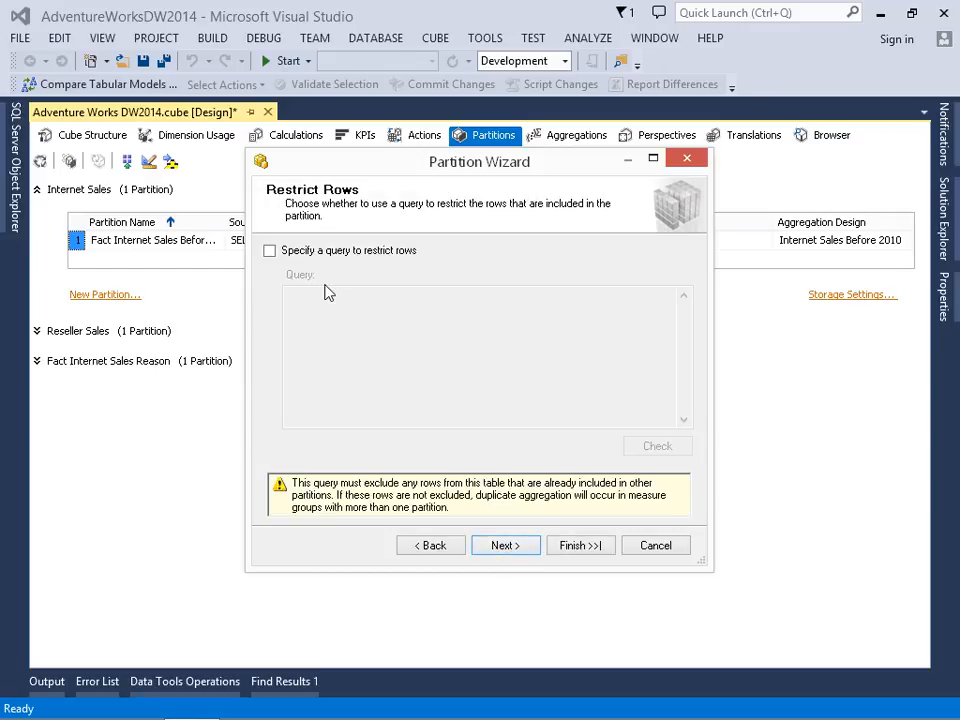
- Restrict the partition's rows with the query condition WHERE [FactInternetSales].[OrderDateKey] > 20091231 and check the query syntax
{"action": "left_click", "coordinate": [318, 252]}
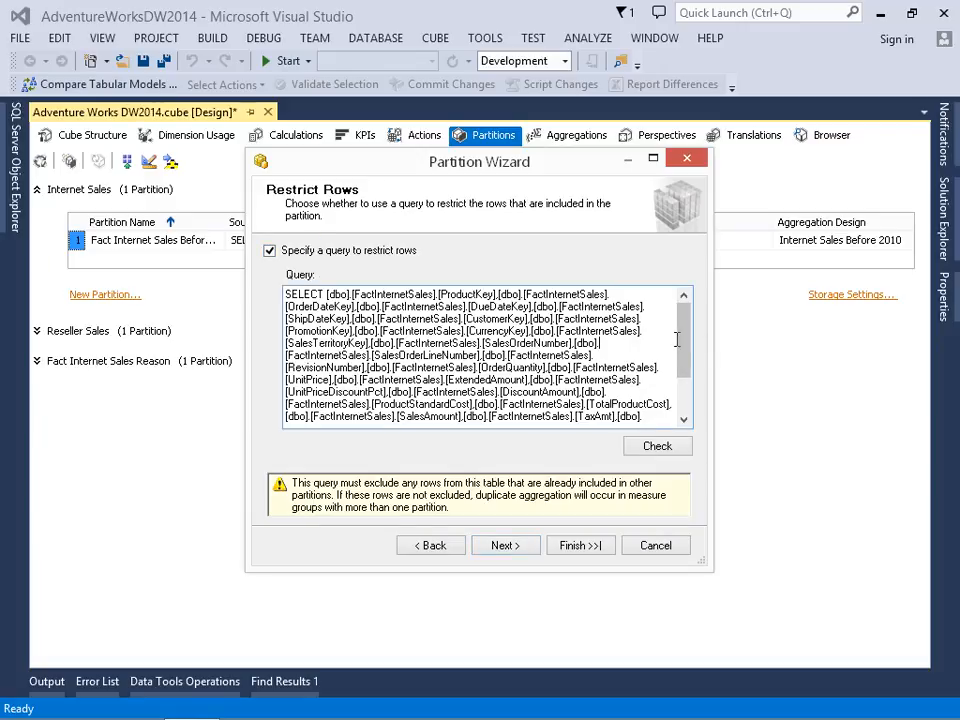
{"action": "scroll", "coordinate": [677, 336], "scroll_direction": "down", "scroll_amount": 2}
{"action": "left_click", "coordinate": [466, 418]}
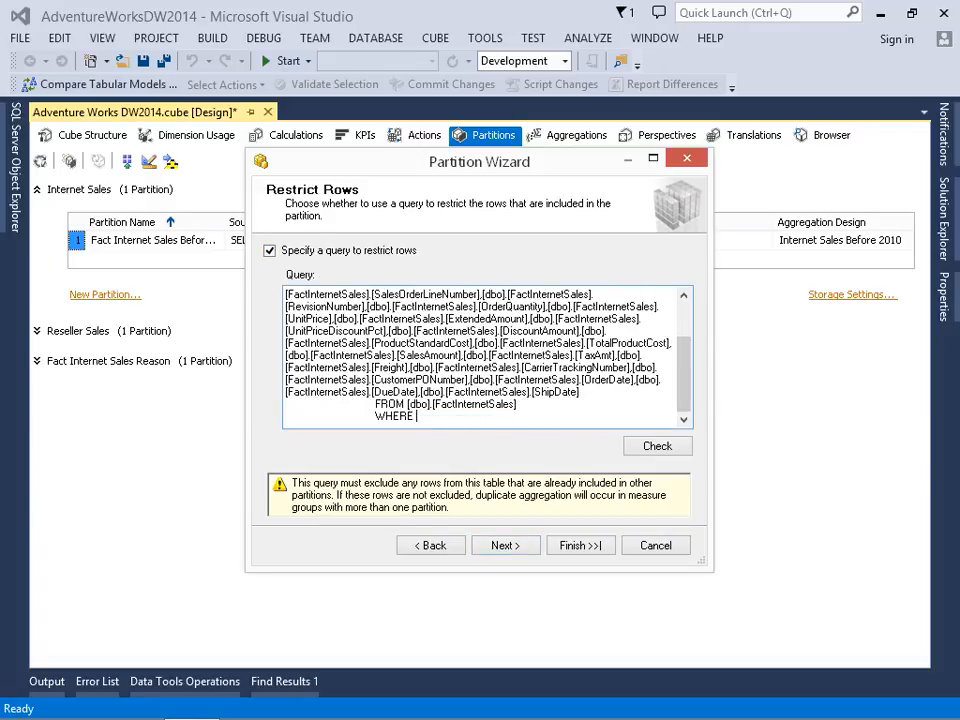
{"action": "type", "text": "[FactInternetSales].[OrderDateKey]"}
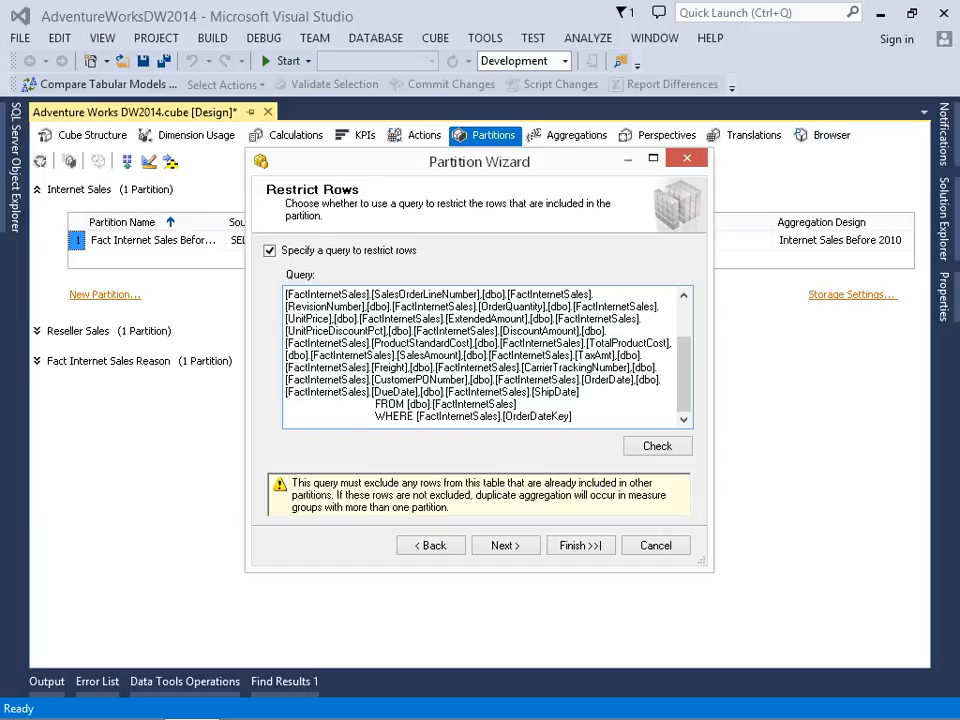
{"action": "type", "text": "> 2009"}
{"action": "left_click", "coordinate": [644, 447]}
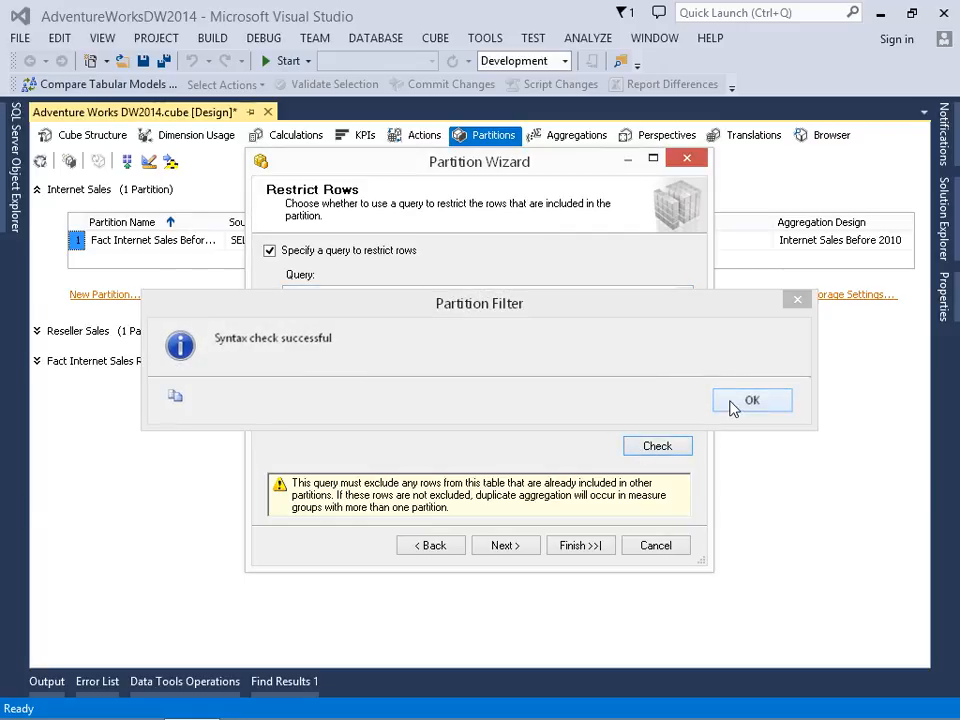
{"action": "left_click", "coordinate": [735, 406]}
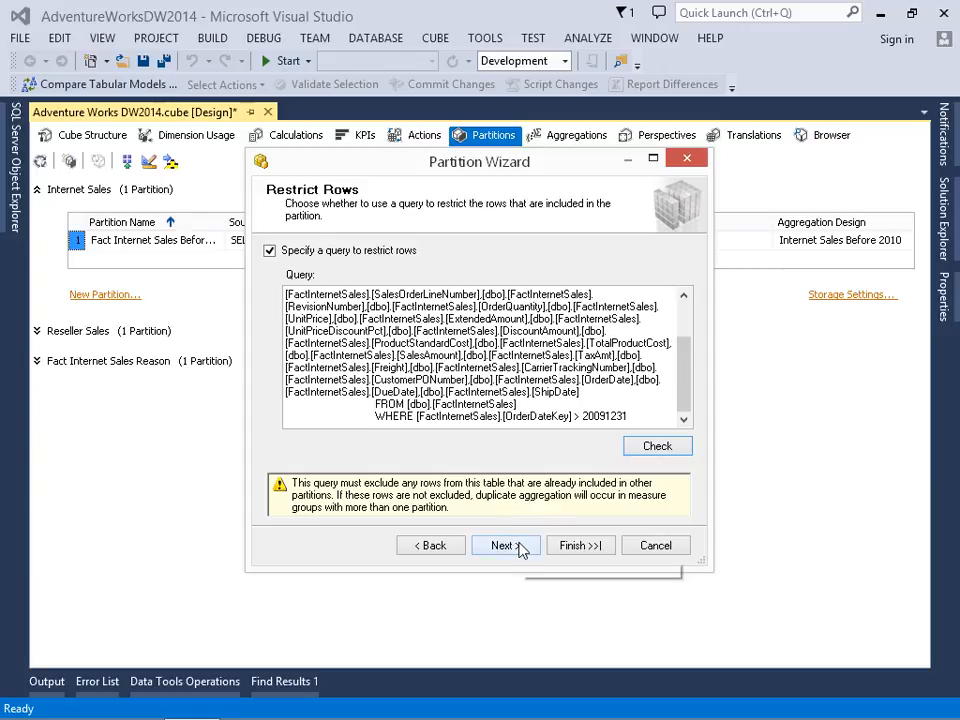
{"action": "left_click", "coordinate": [518, 545]}
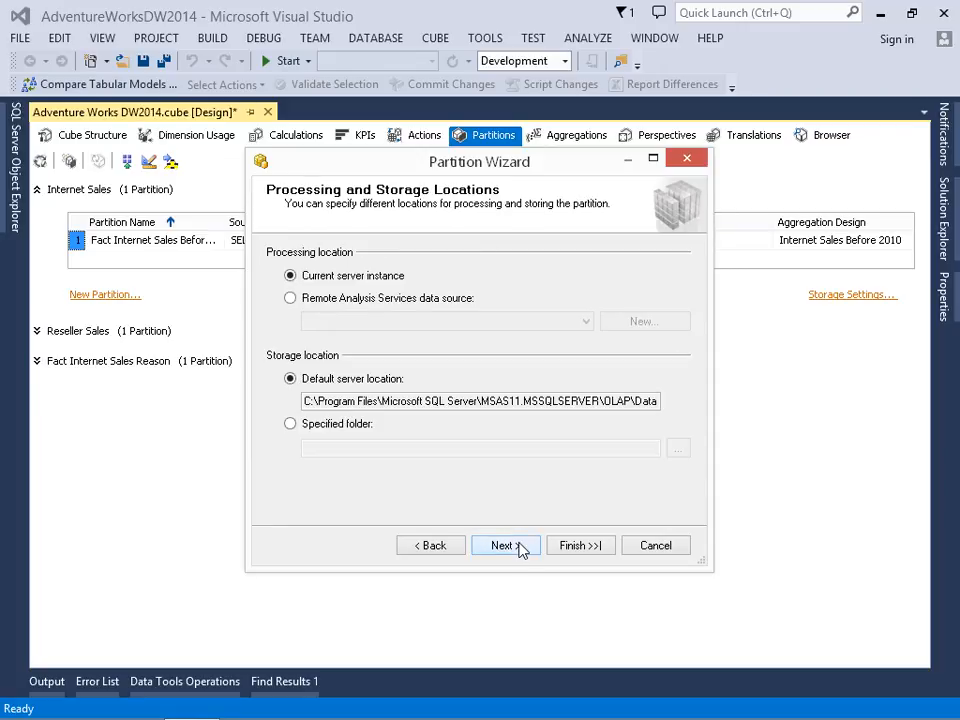
- Keep the default processing and storage locations, name the partition Fact Internet Sales after 2009, and finish with aggregations designed now
{"action": "left_click", "coordinate": [518, 545]}
{"action": "key", "text": "End"}
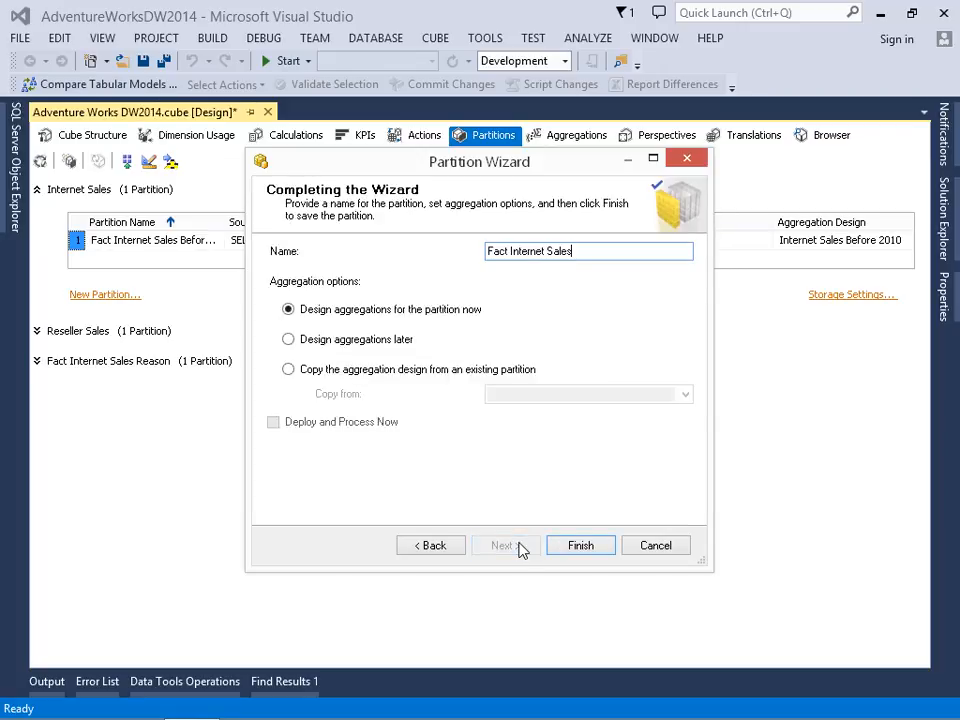
{"action": "type", "text": "after 2009"}
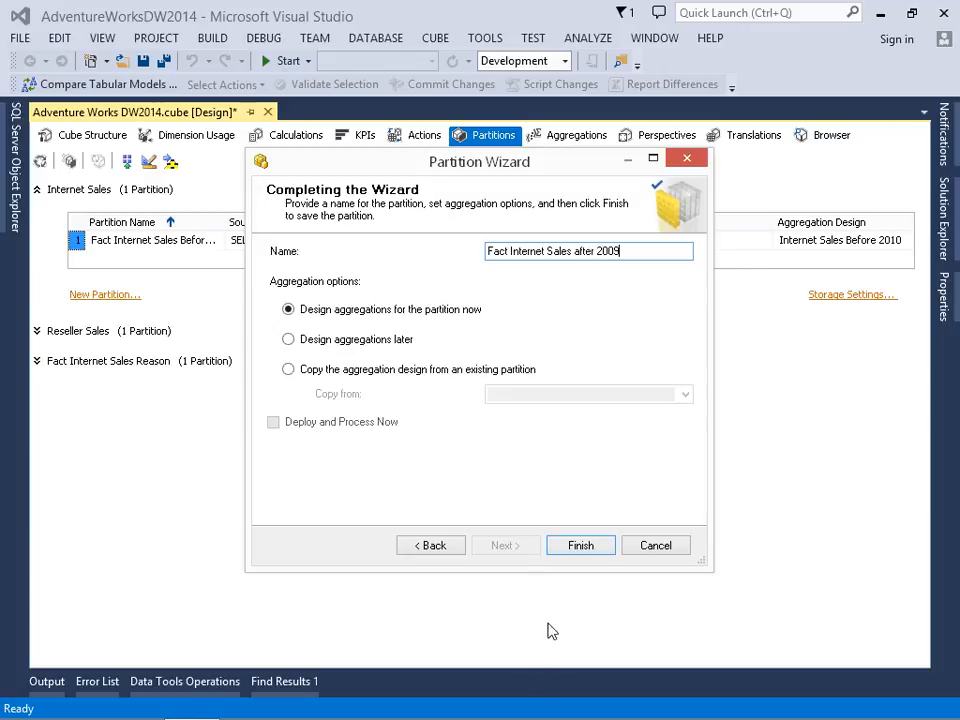
{"action": "left_click", "coordinate": [574, 545]}
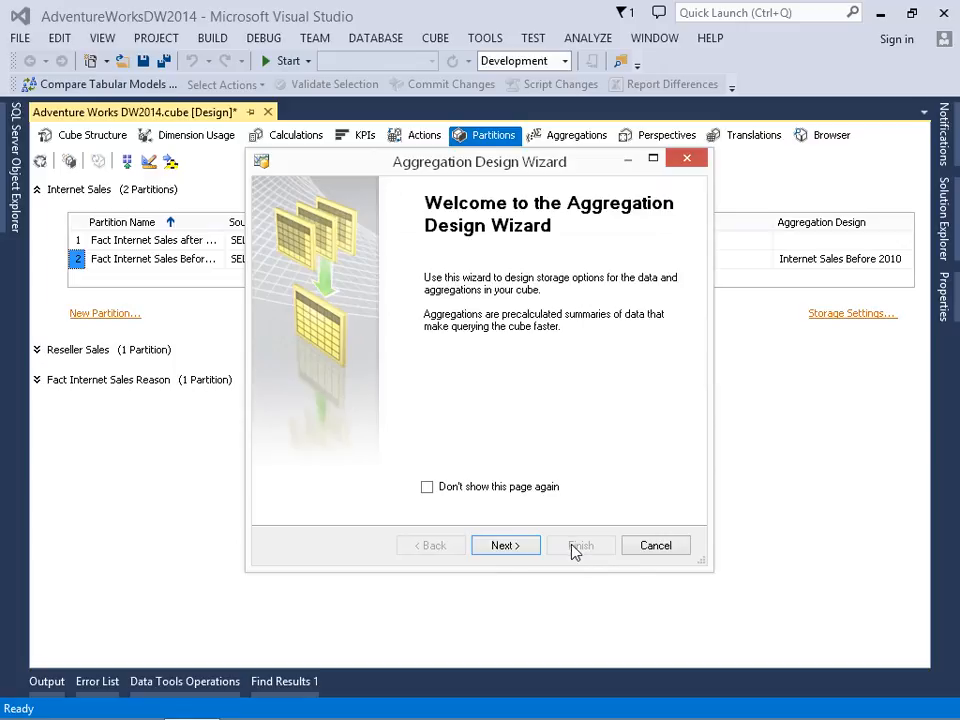
- Accept the default aggregation usage for the after 2009 partition and count its cube objects
{"action": "left_click", "coordinate": [505, 548]}
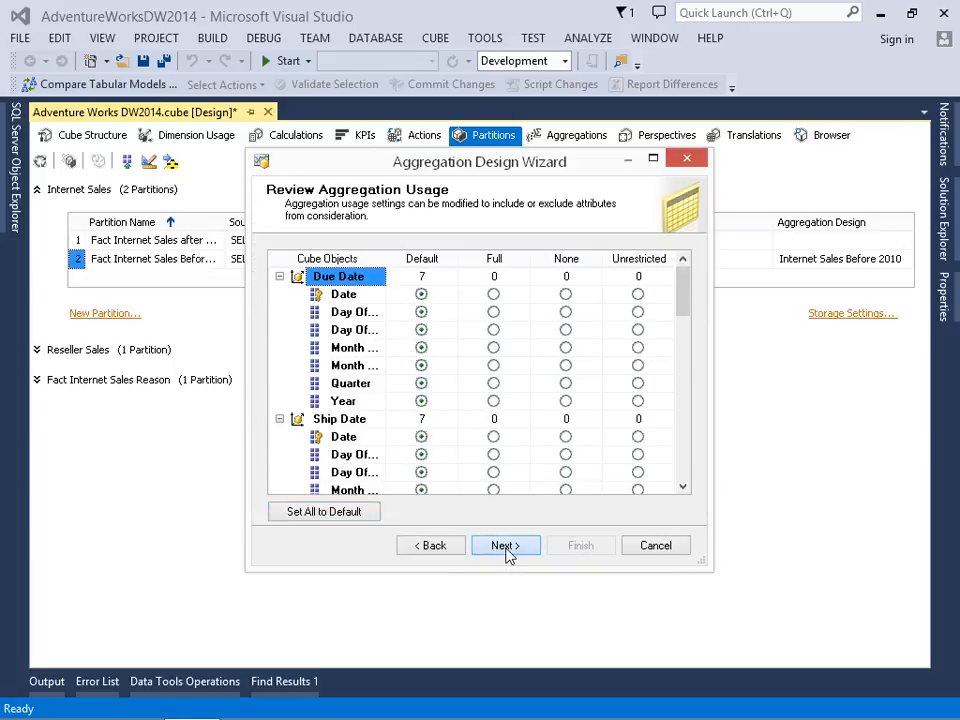
{"action": "left_click", "coordinate": [506, 549]}
{"action": "left_click", "coordinate": [302, 438]}
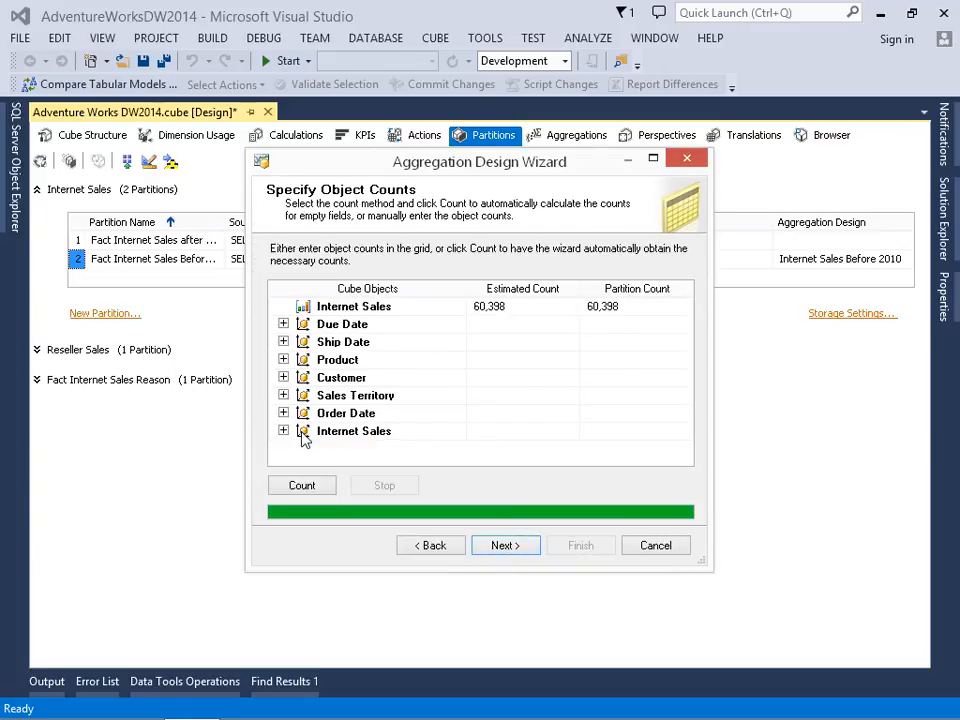
{"action": "left_click", "coordinate": [503, 546]}
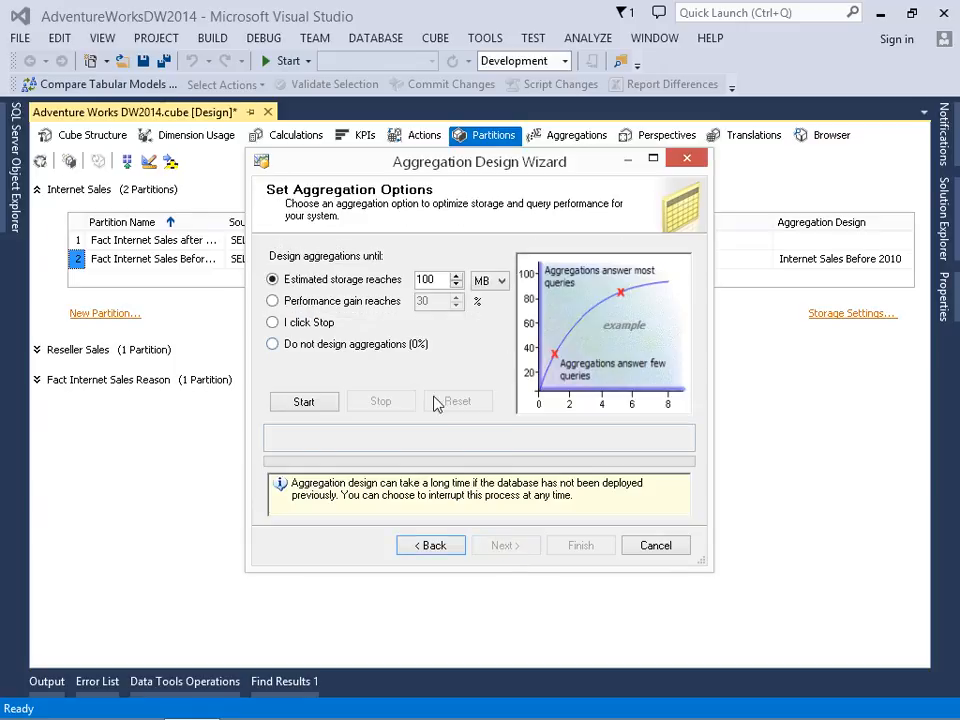
- Design aggregations for the after 2009 partition until the performance gain reaches 30%
{"action": "left_click", "coordinate": [378, 302]}
{"action": "left_click", "coordinate": [302, 403]}
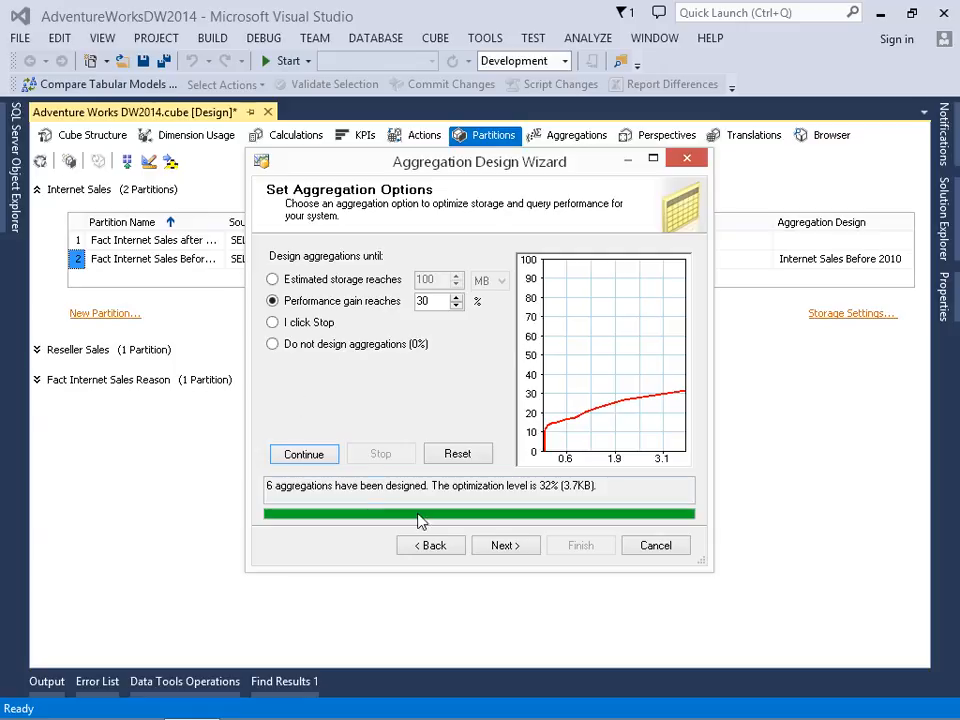
{"action": "left_click", "coordinate": [505, 547]}
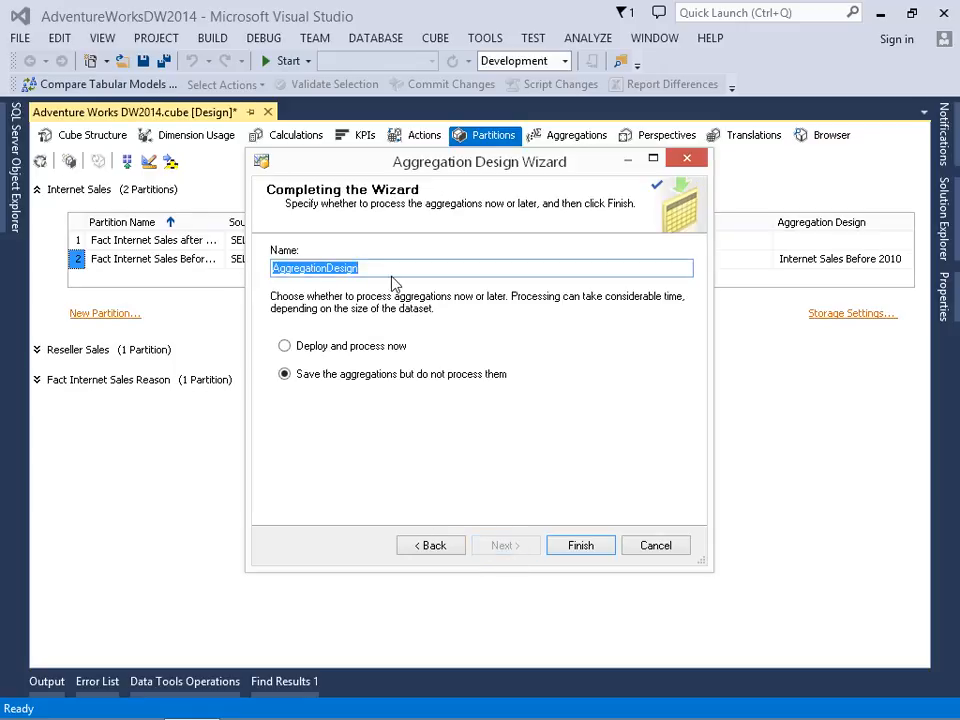
- Name the aggregation design Internet Sales after 2009 and finish by saving the aggregations without processing them
{"action": "type", "text": "Internet "}
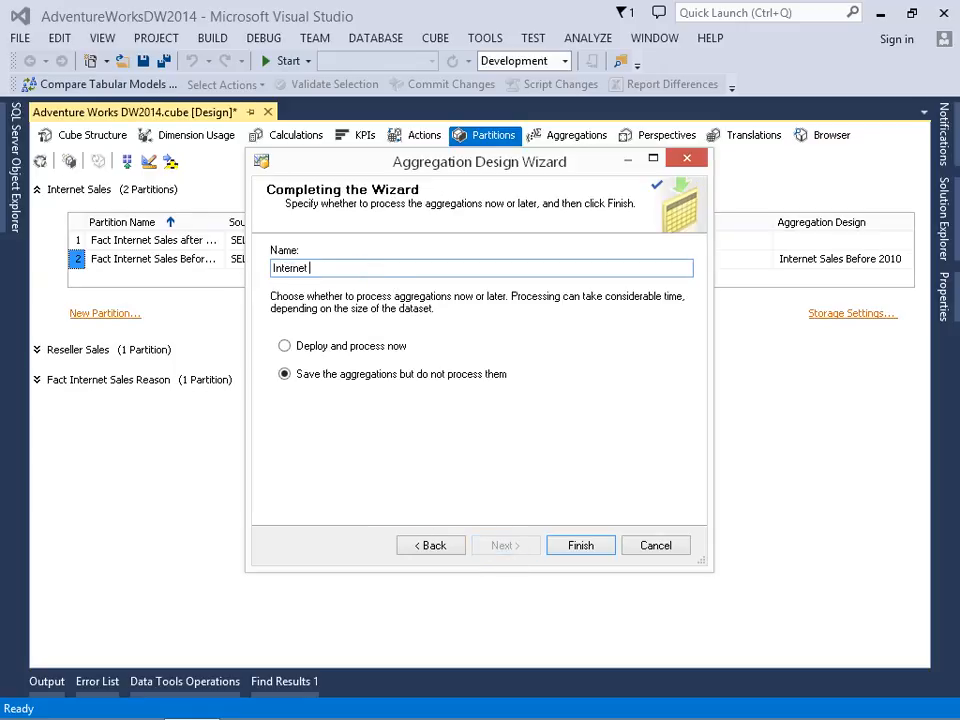
{"action": "type", "text": "Sales after 200"}
{"action": "left_click", "coordinate": [580, 545]}
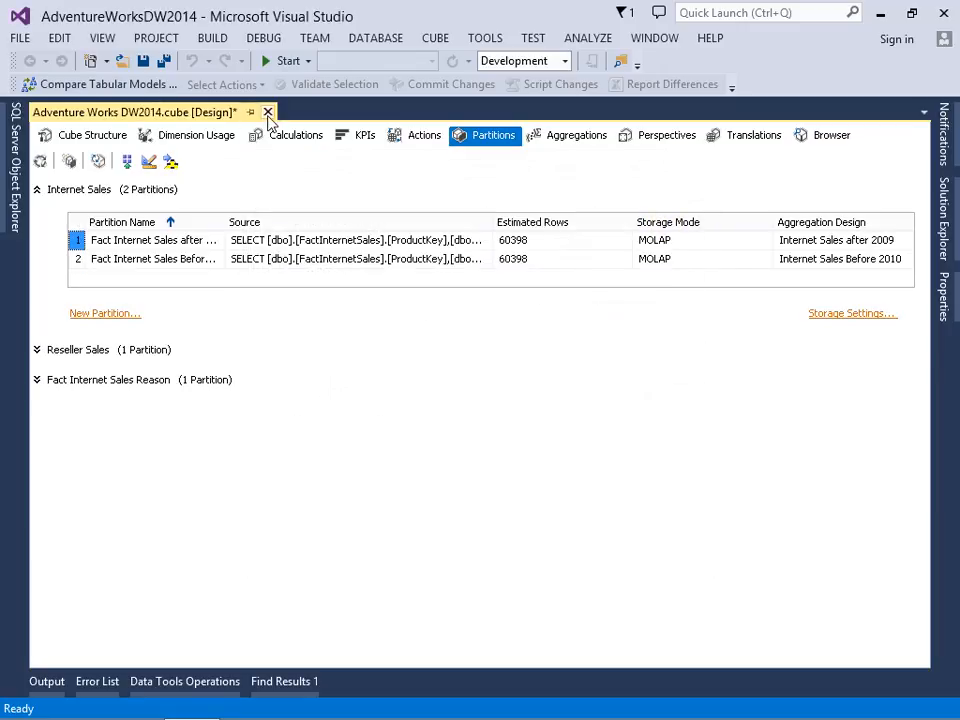
- Close the cube designer with its changes saved and deploy the AdventureWorksDW2014 project, overwriting the existing database on the server
{"action": "left_click", "coordinate": [267, 112]}
{"action": "left_click", "coordinate": [580, 470]}
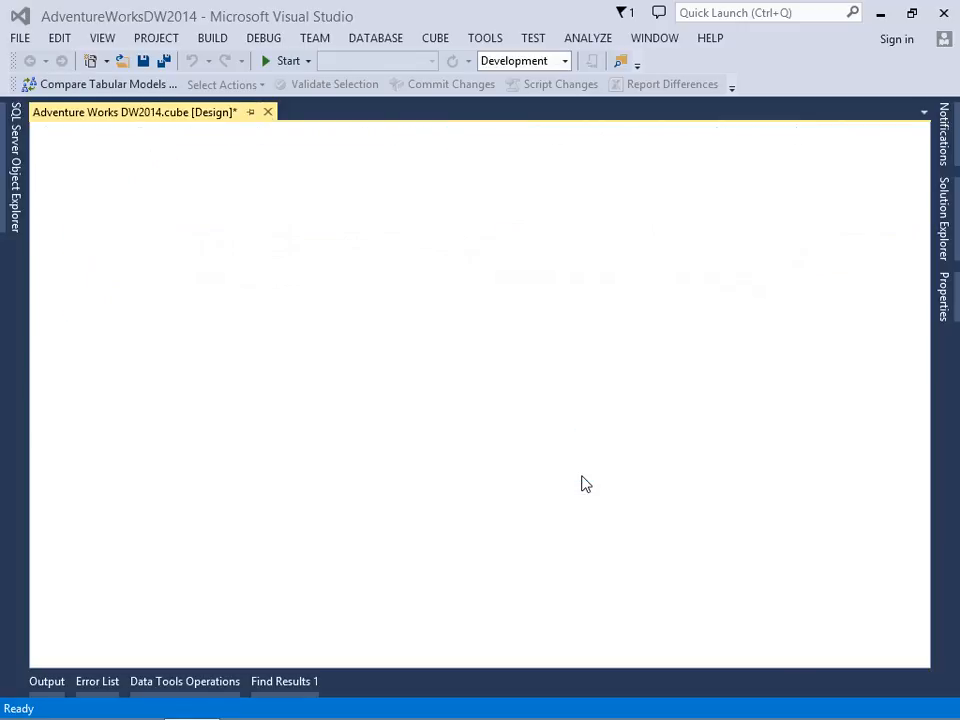
{"action": "left_click", "coordinate": [945, 232]}
{"action": "right_click", "coordinate": [775, 183]}
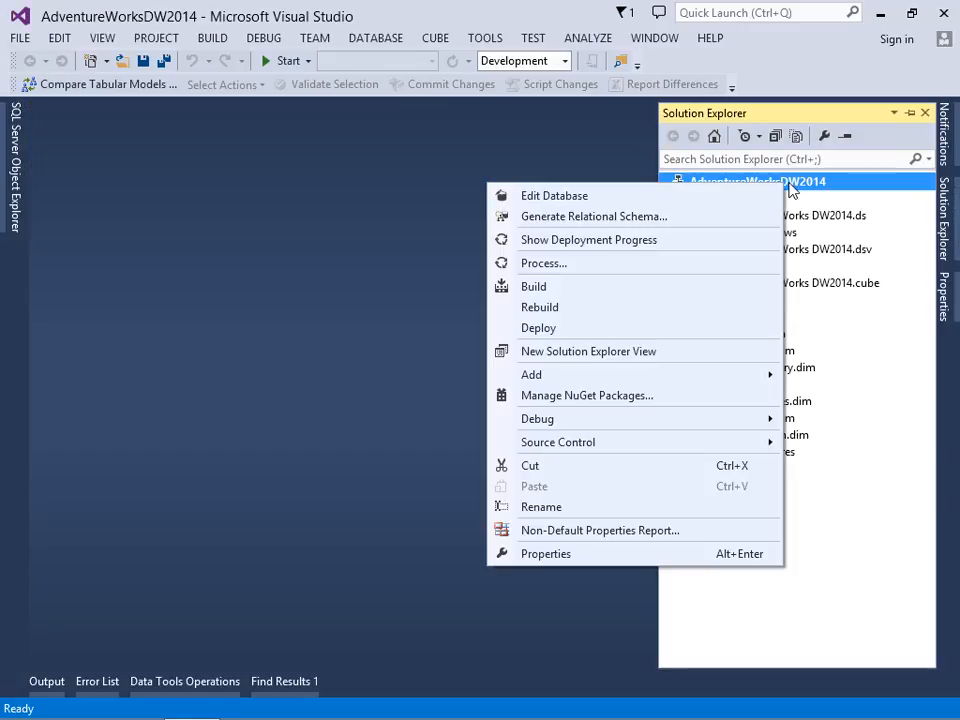
{"action": "left_click", "coordinate": [542, 330]}
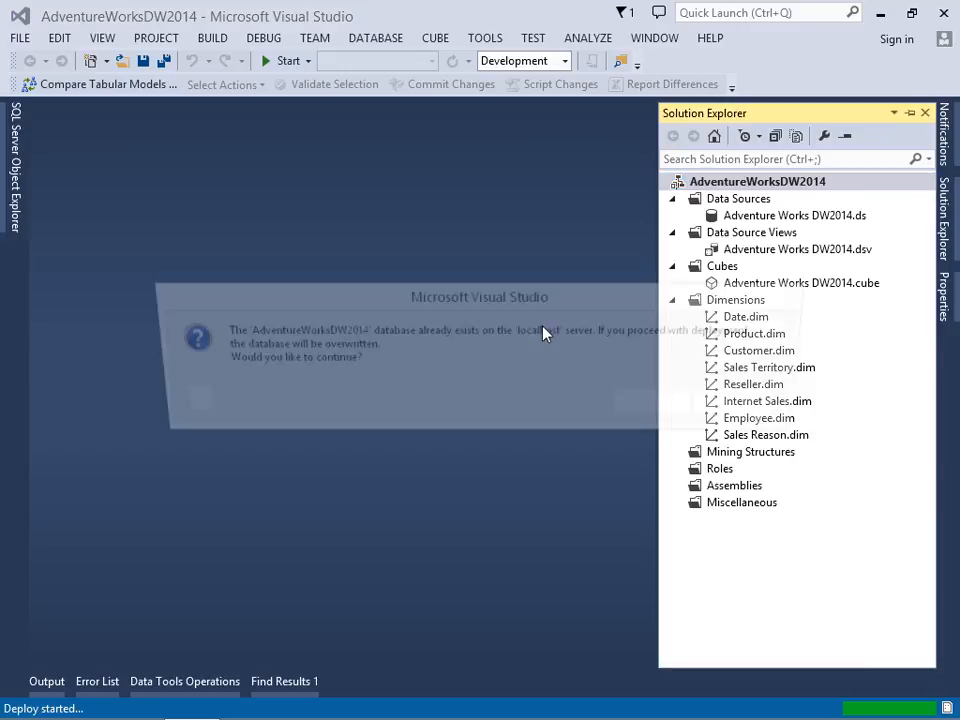
{"action": "left_click", "coordinate": [662, 409]}
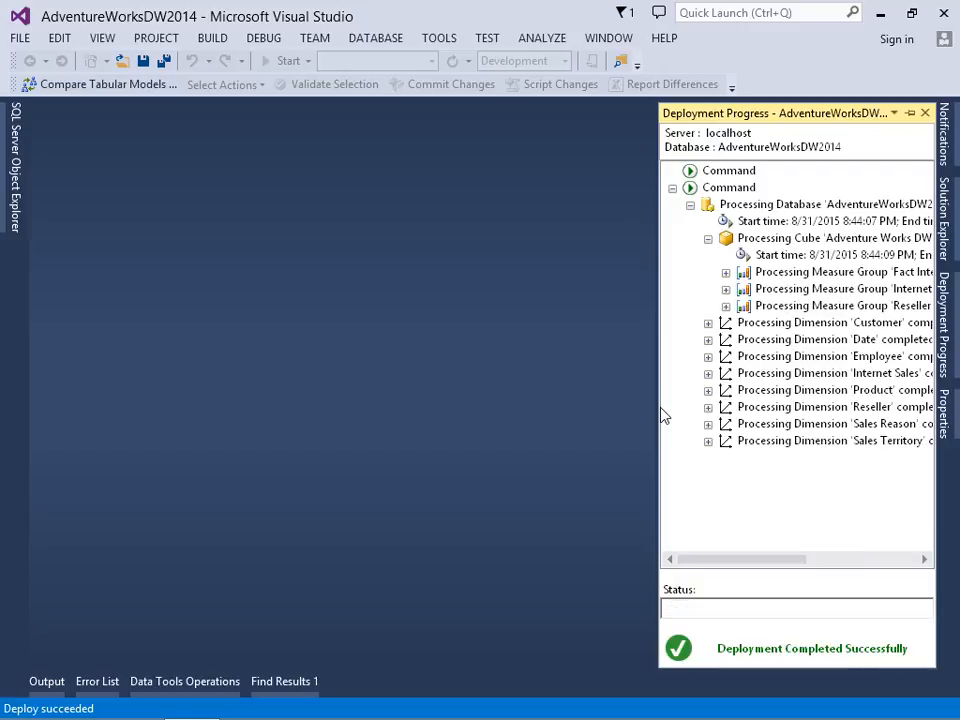
- Widen the deployment progress view and examine the Fact Internet Sales Reason measure group's processing details down to its partition's SQL query
{"action": "left_click", "coordinate": [728, 274]}
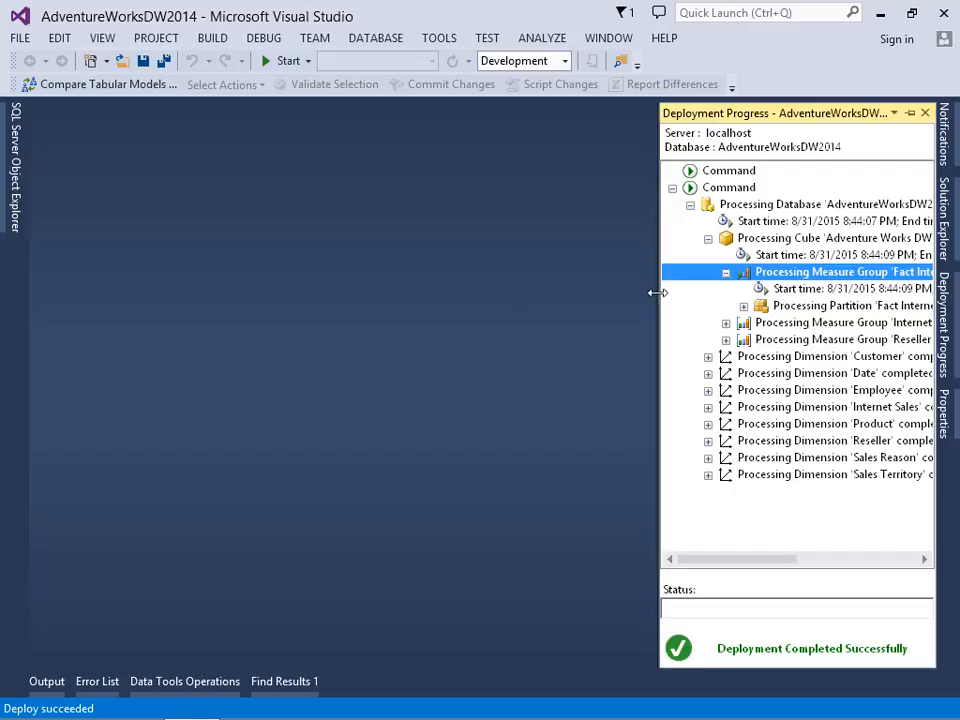
{"action": "left_click_drag", "start_coordinate": [657, 292], "coordinate": [482, 298]}
{"action": "left_click", "coordinate": [566, 306]}
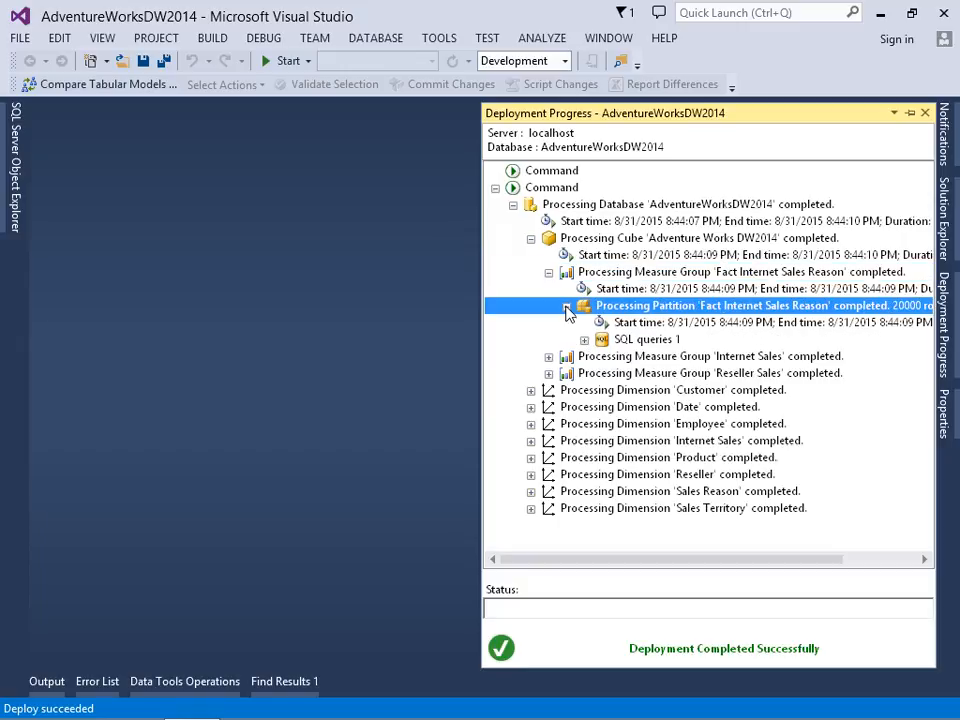
{"action": "left_click", "coordinate": [585, 340]}
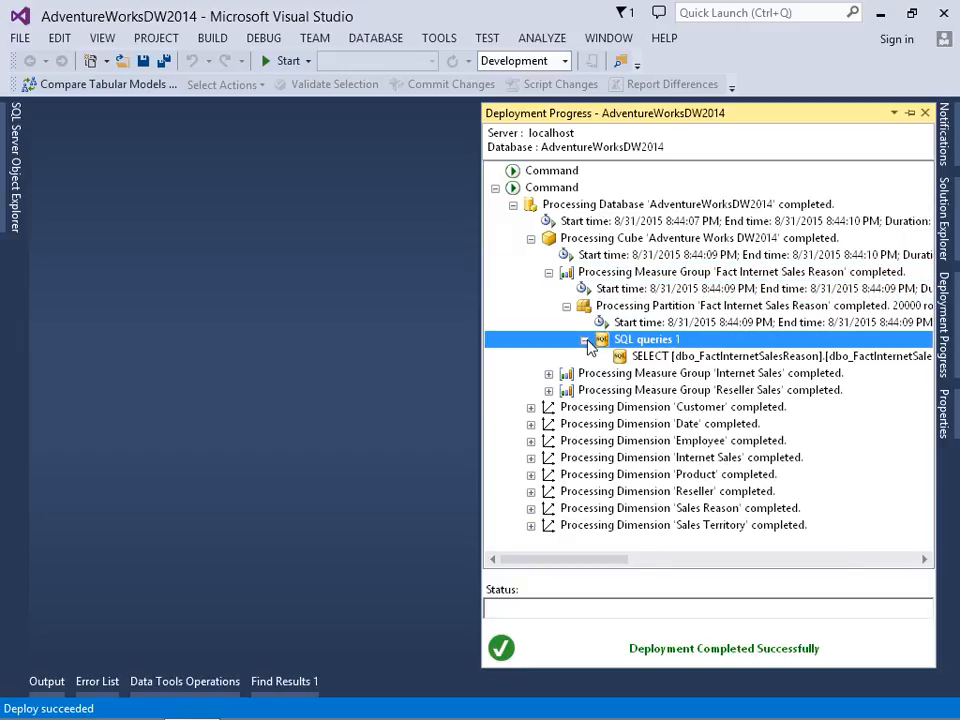